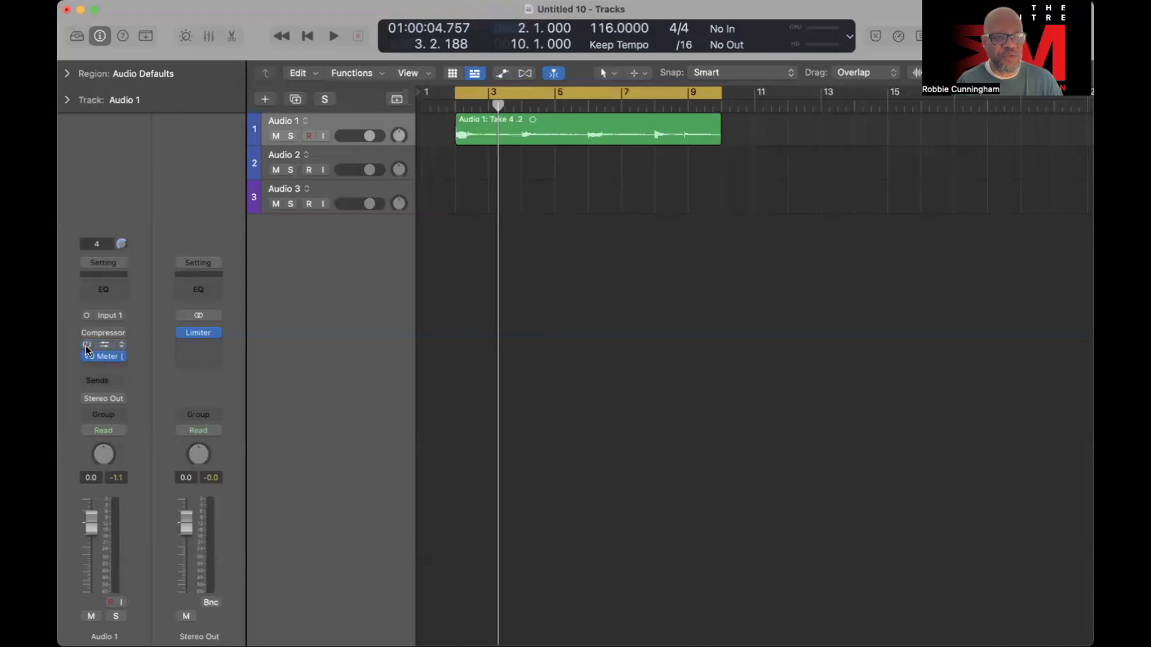
# Play the Audio 1 take and check its level on the VU Meter with the track's peak reading cleared.
pyautogui.click(115, 478)
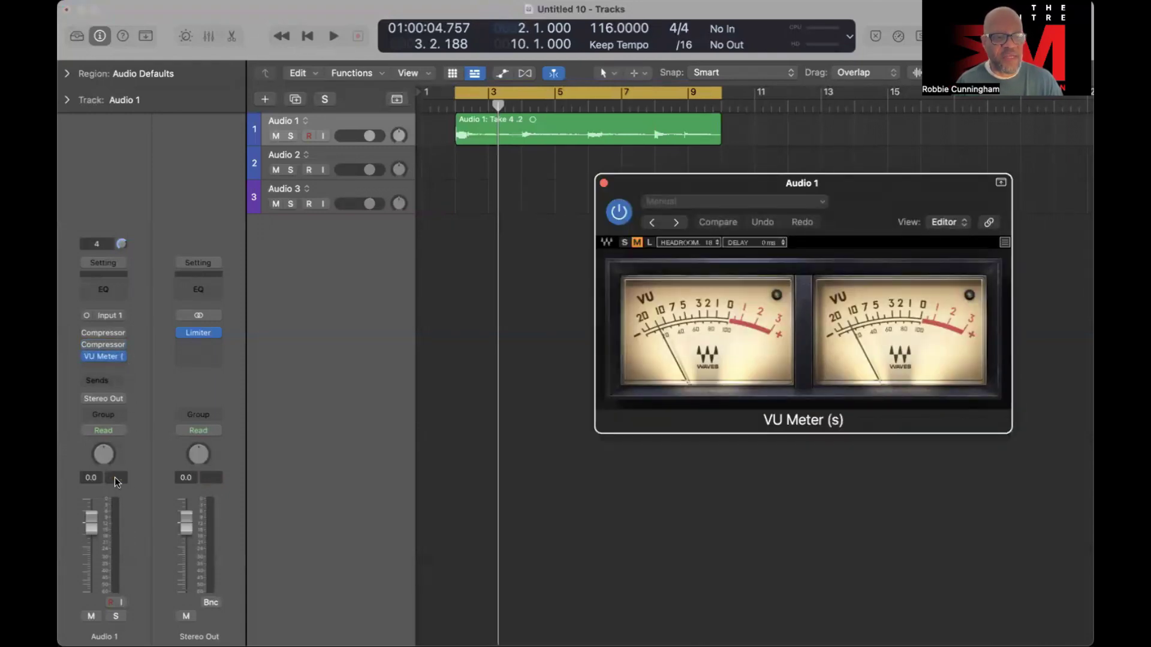
pyautogui.click(604, 184)
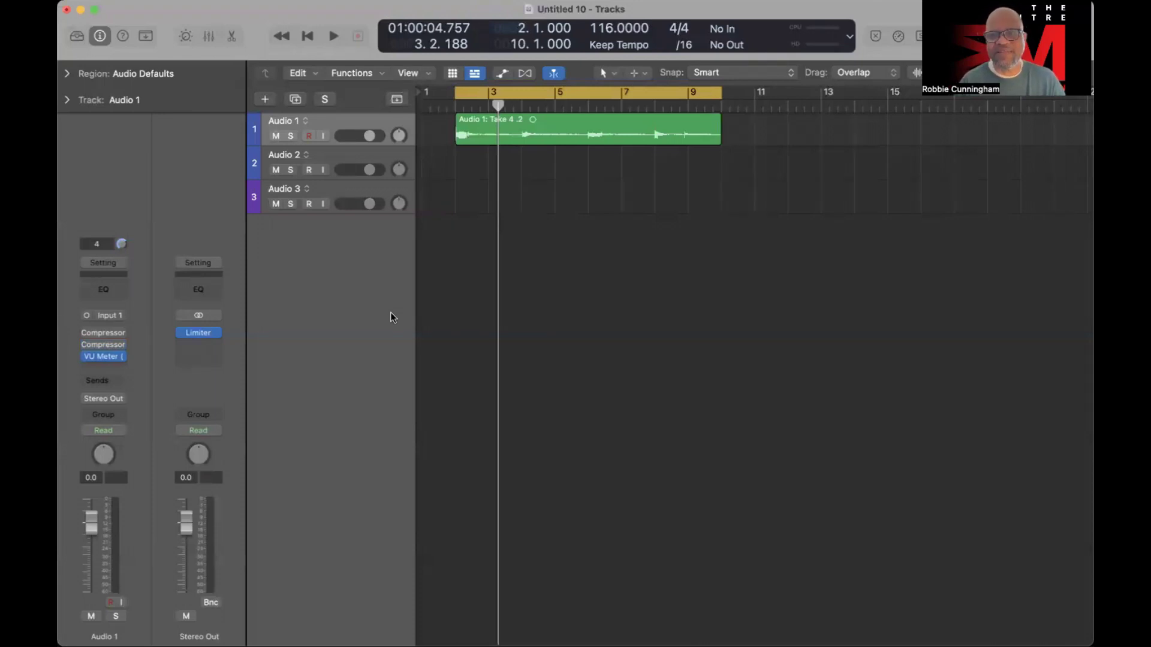
pyautogui.press('space')
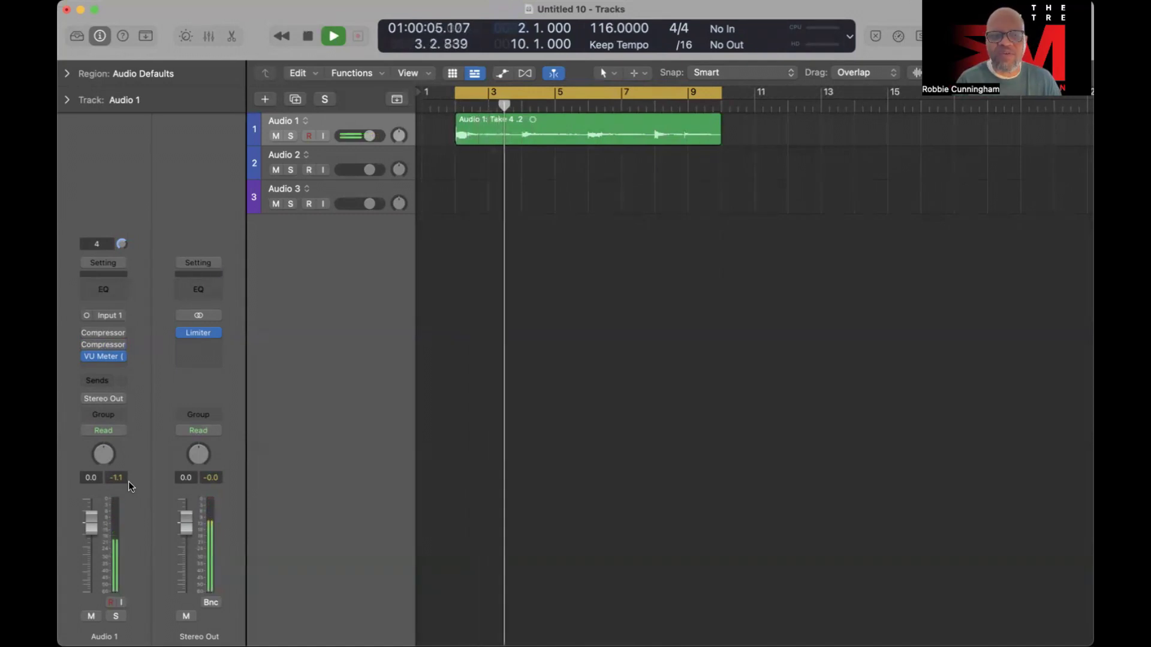
pyautogui.moveTo(104, 358)
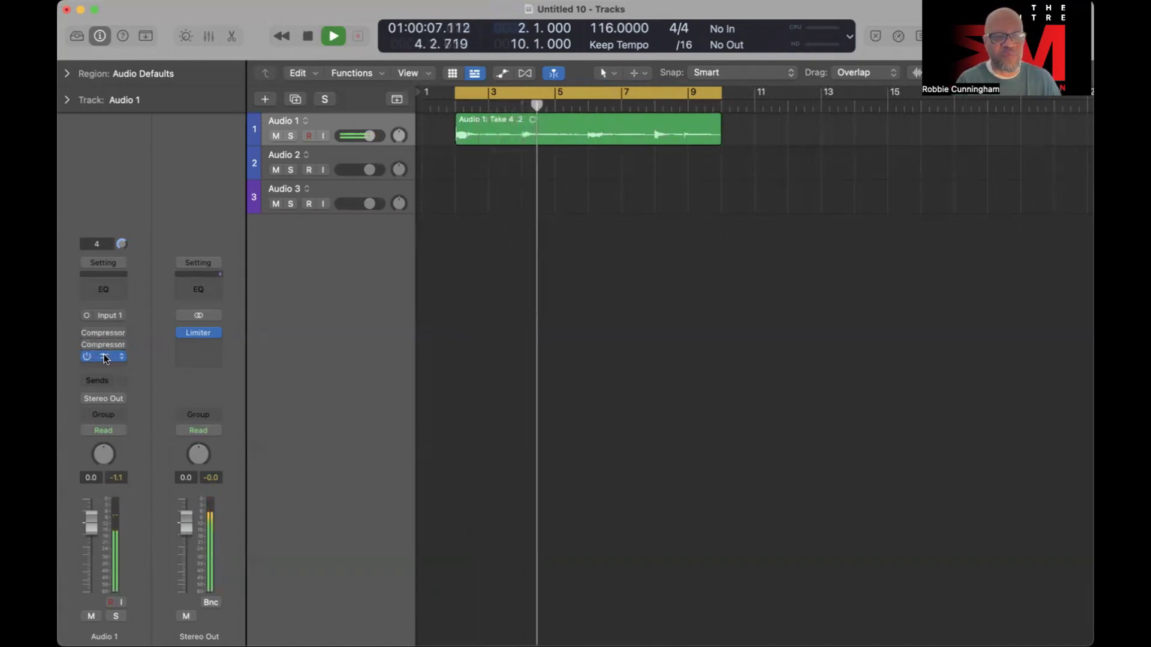
pyautogui.click(105, 357)
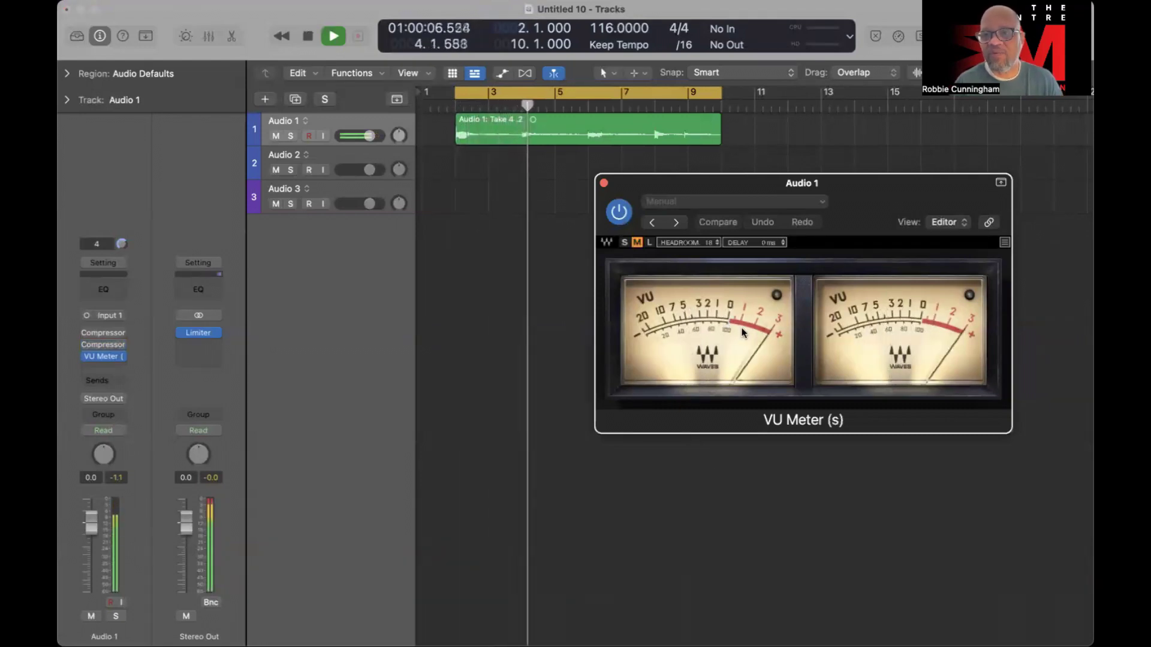
pyautogui.click(119, 479)
pyautogui.moveTo(664, 181); pyautogui.dragTo(650, 215)
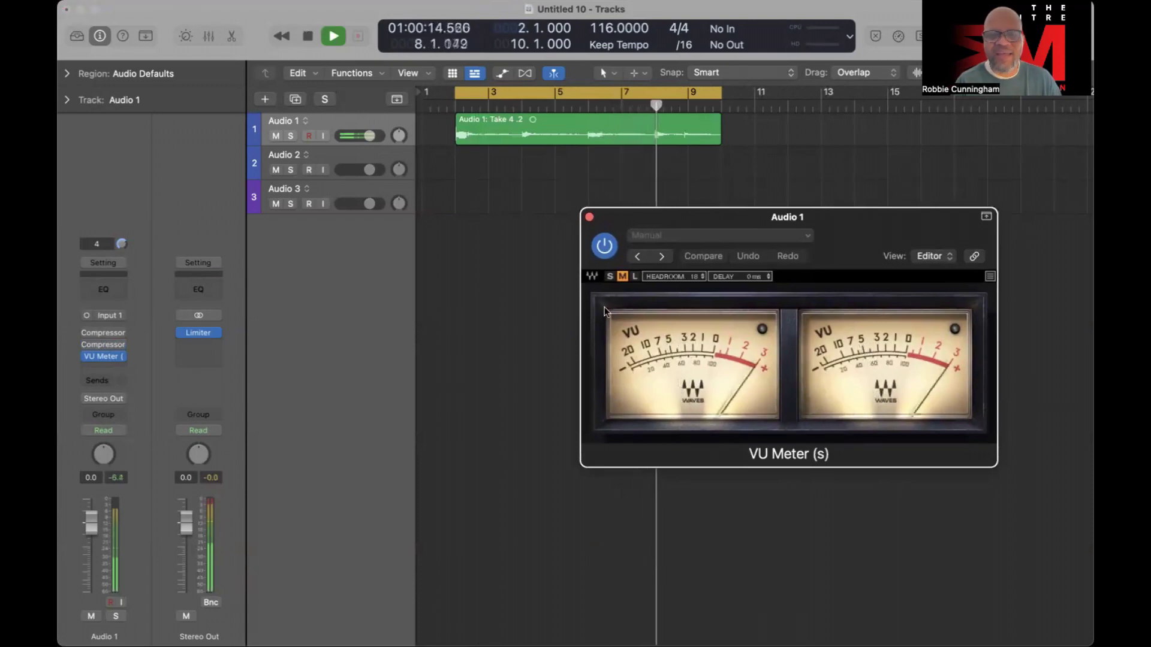
# Expand the region parameters and set the default audio region gain to 0 dB.
pyautogui.click(66, 73)
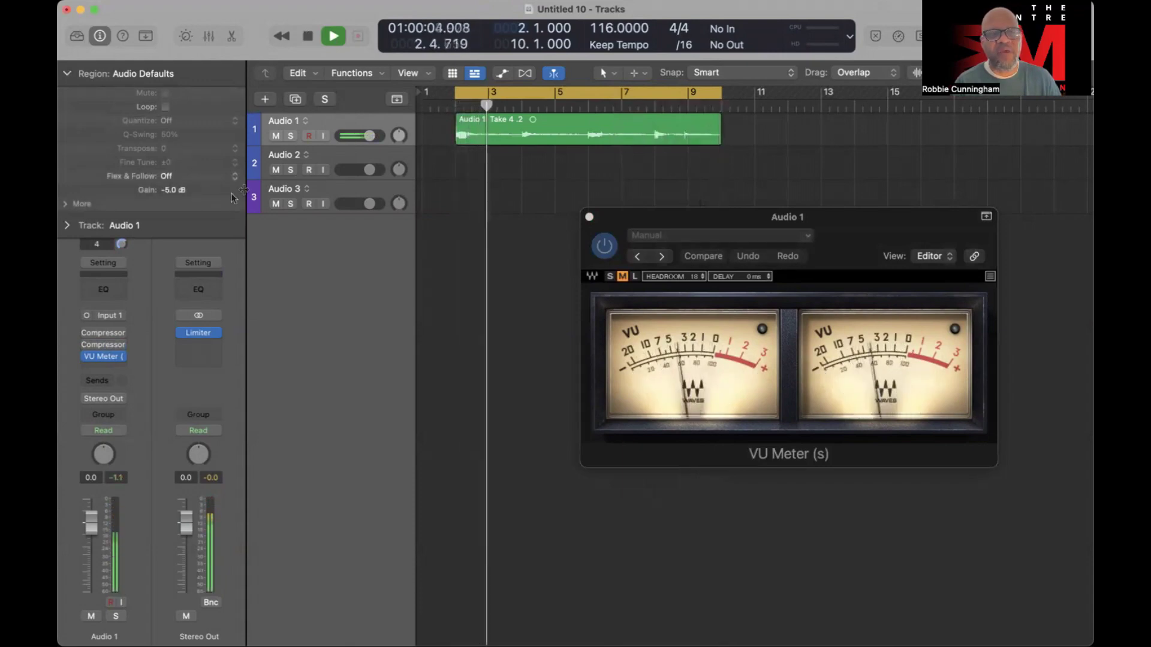
pyautogui.doubleClick(167, 189)
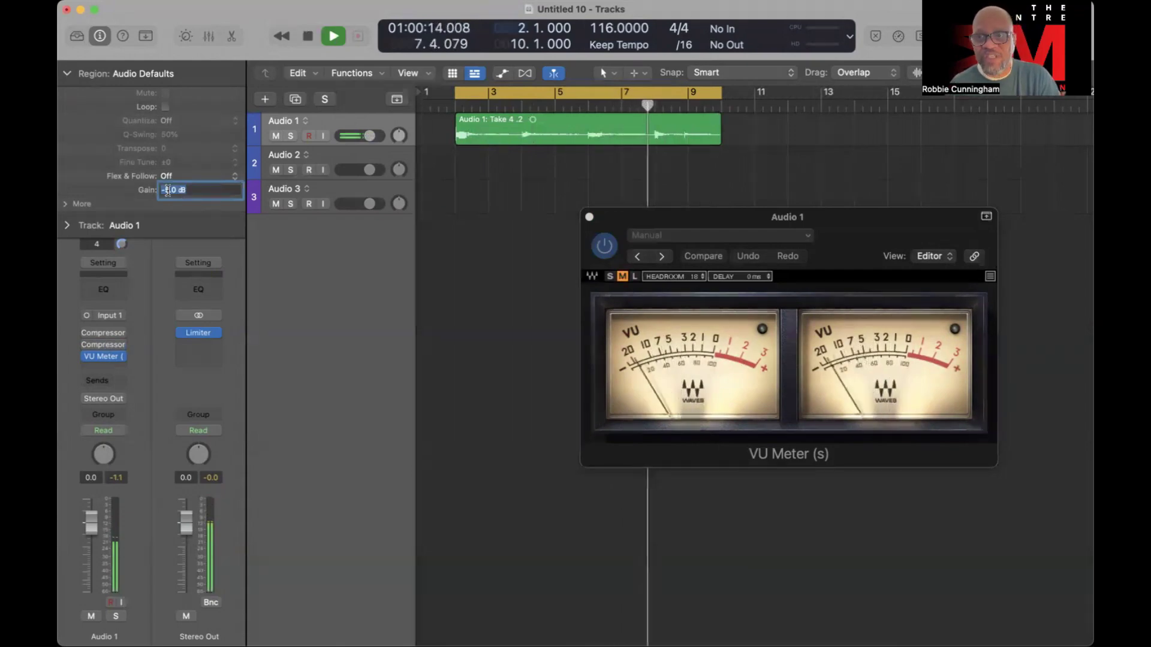
pyautogui.write('0')
pyautogui.press('Return')
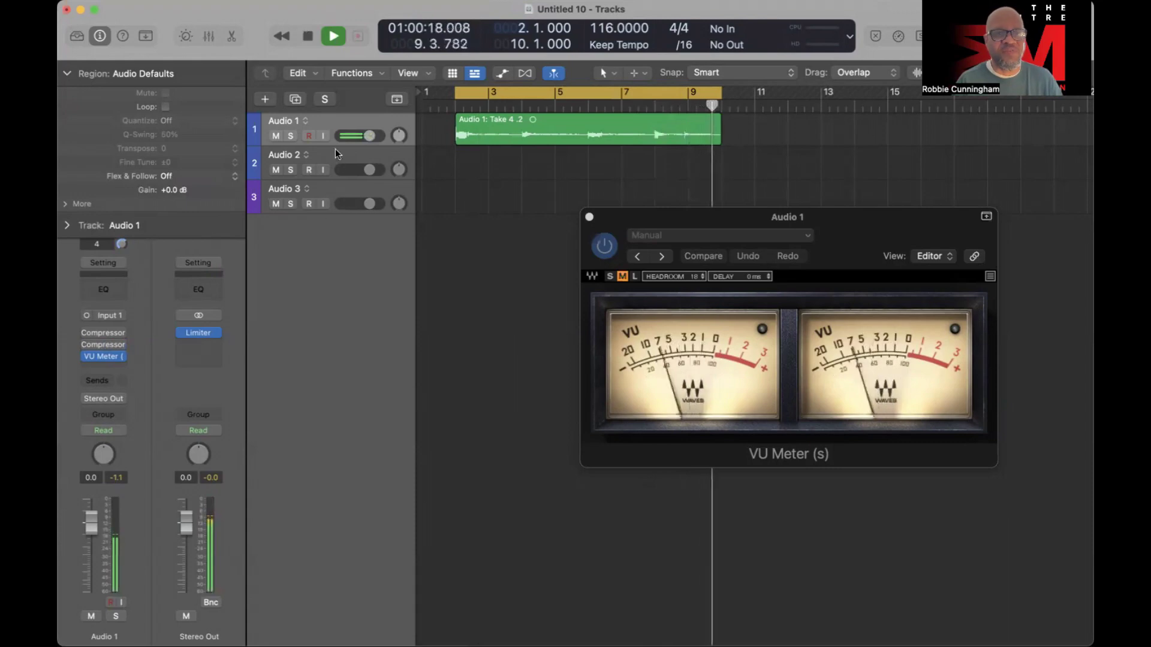
# Set the Audio 1 region's gain to -3.0 dB and recheck the track's peak level in playback.
pyautogui.click(336, 122)
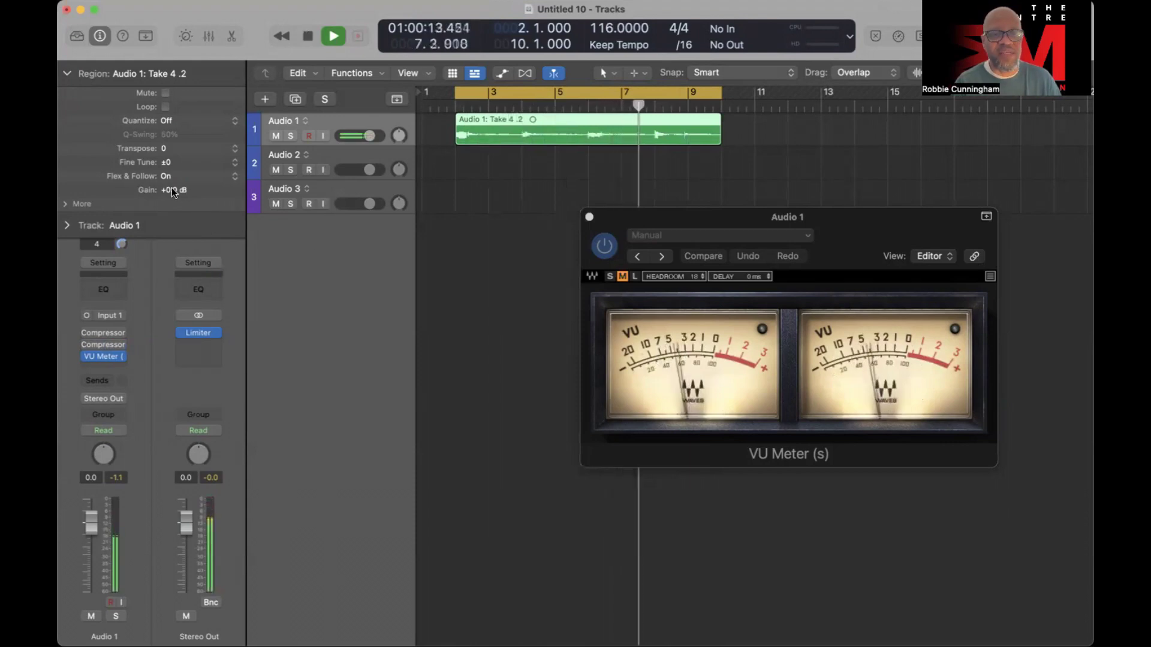
pyautogui.moveTo(172, 191); pyautogui.dragTo(172, 271)
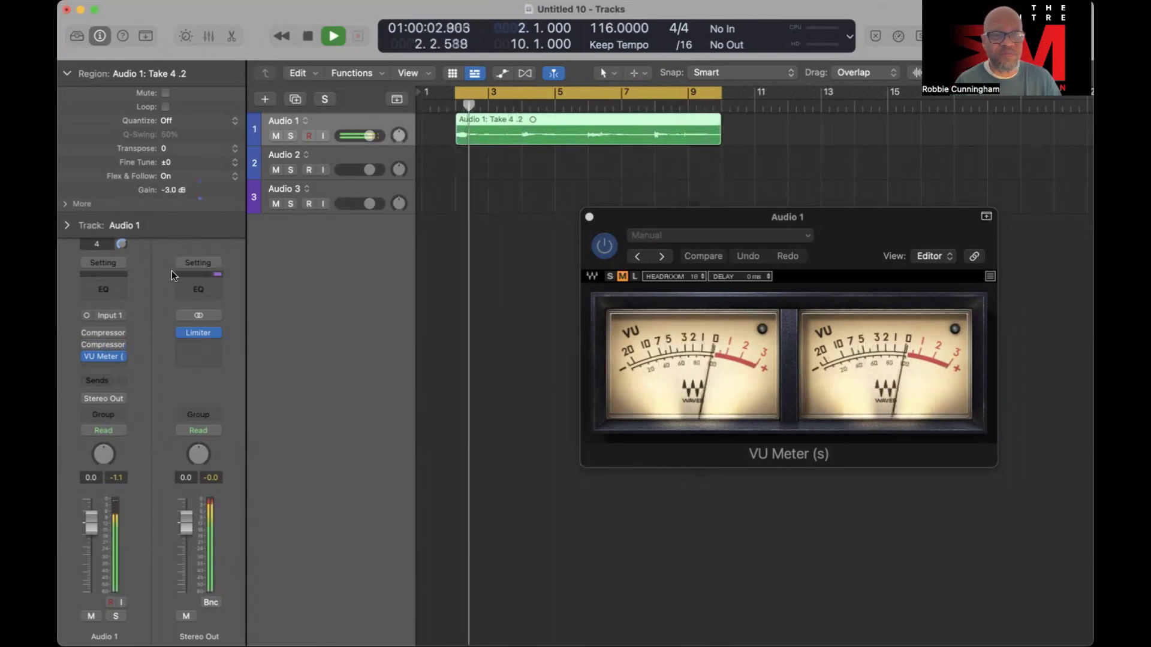
pyautogui.click(117, 478)
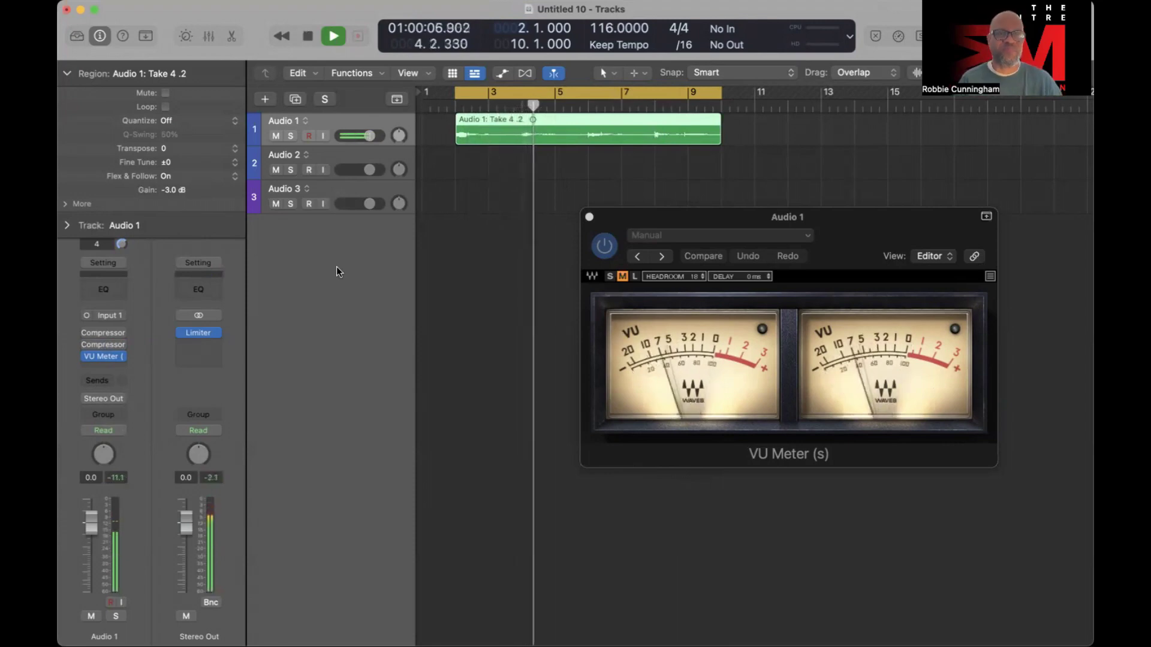
pyautogui.press('space')
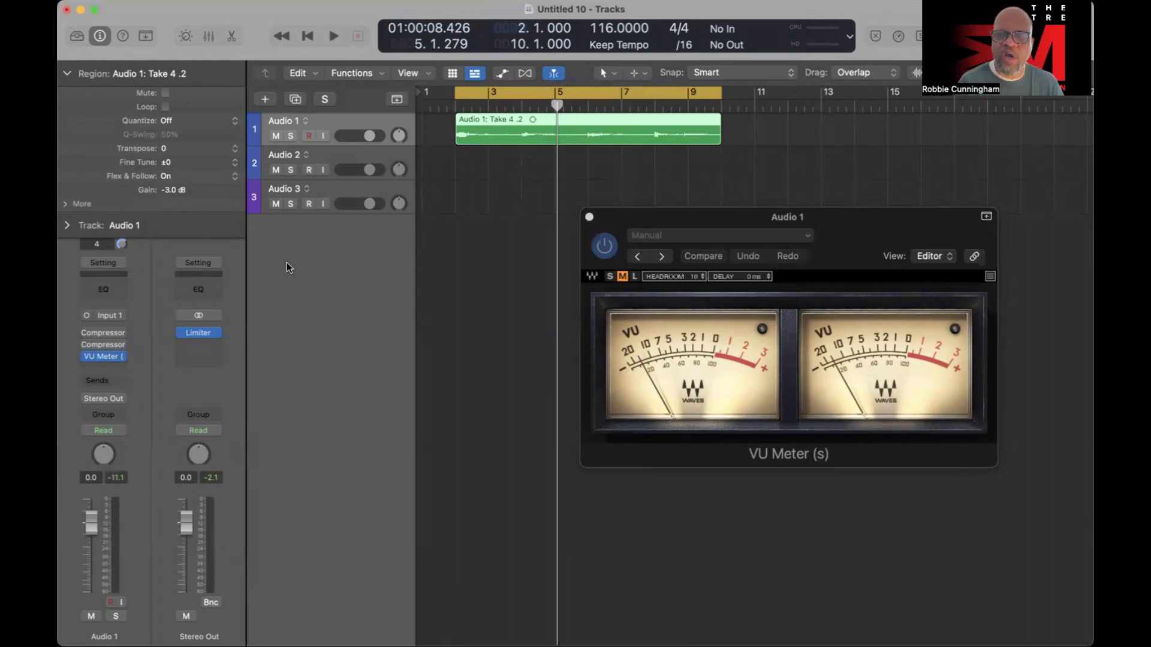
# Open the second Compressor on Audio 1 beside the VU Meter and switch the compressor on.
pyautogui.click(103, 331)
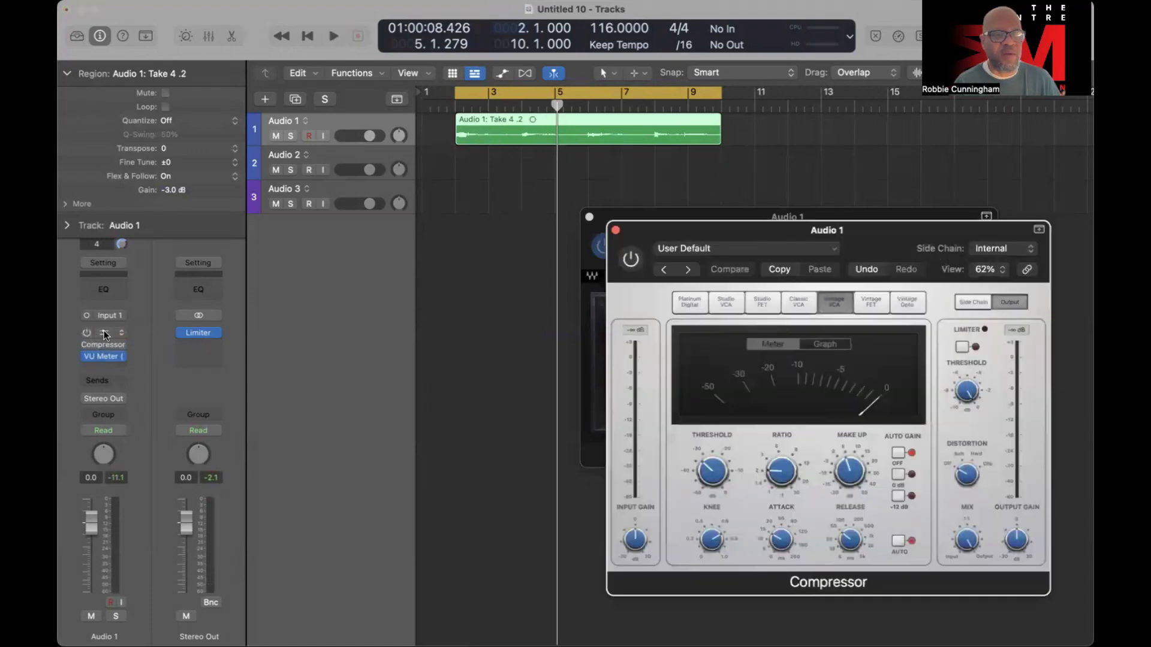
pyautogui.click(615, 231)
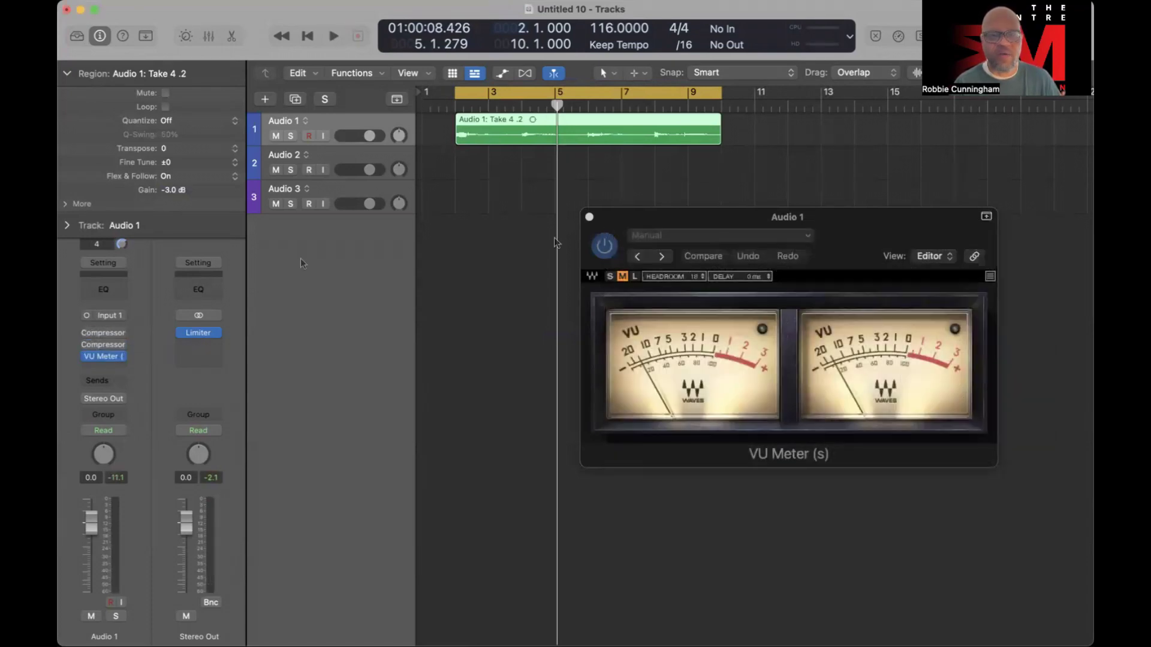
pyautogui.click(102, 344)
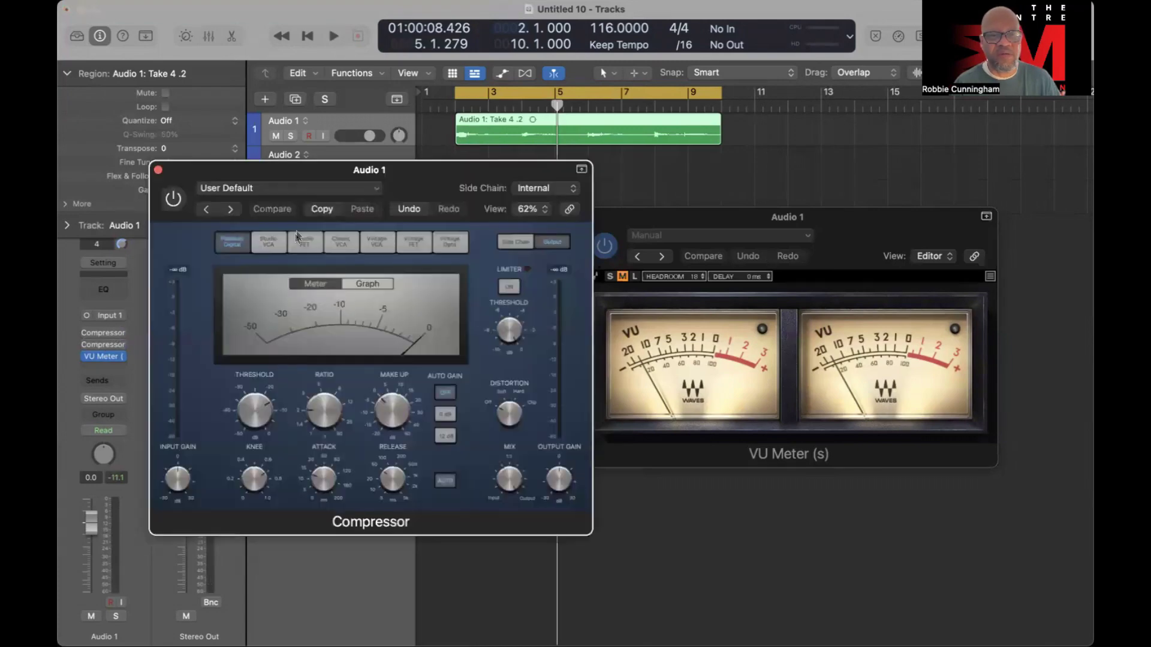
pyautogui.moveTo(292, 178); pyautogui.dragTo(301, 239)
pyautogui.click(667, 218)
pyautogui.moveTo(669, 218); pyautogui.dragTo(731, 235)
pyautogui.moveTo(429, 257); pyautogui.dragTo(439, 180)
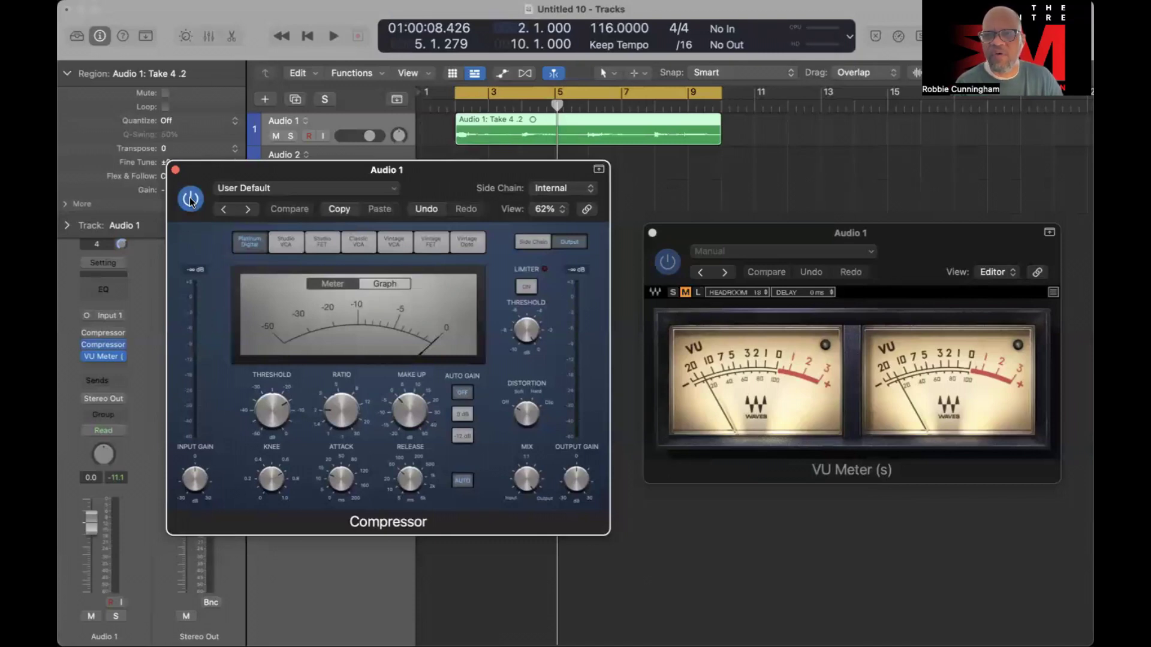
# Play the region through the enabled compressor to check its levels, and close both plug-in windows.
pyautogui.press('space')
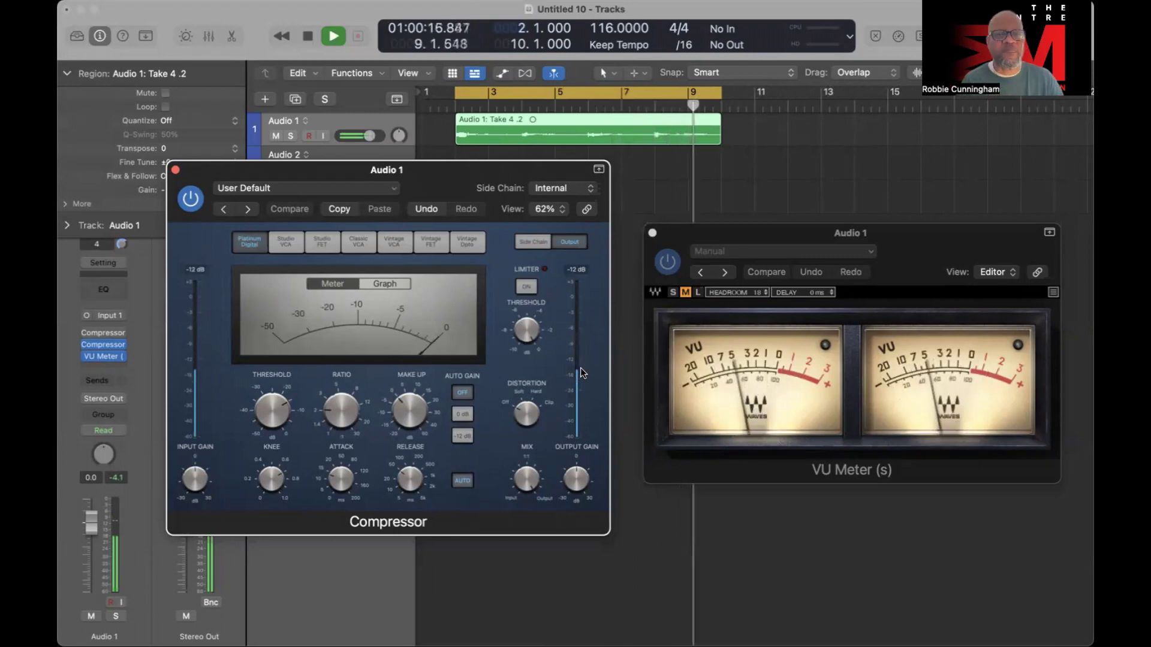
pyautogui.click(652, 234)
pyautogui.click(652, 235)
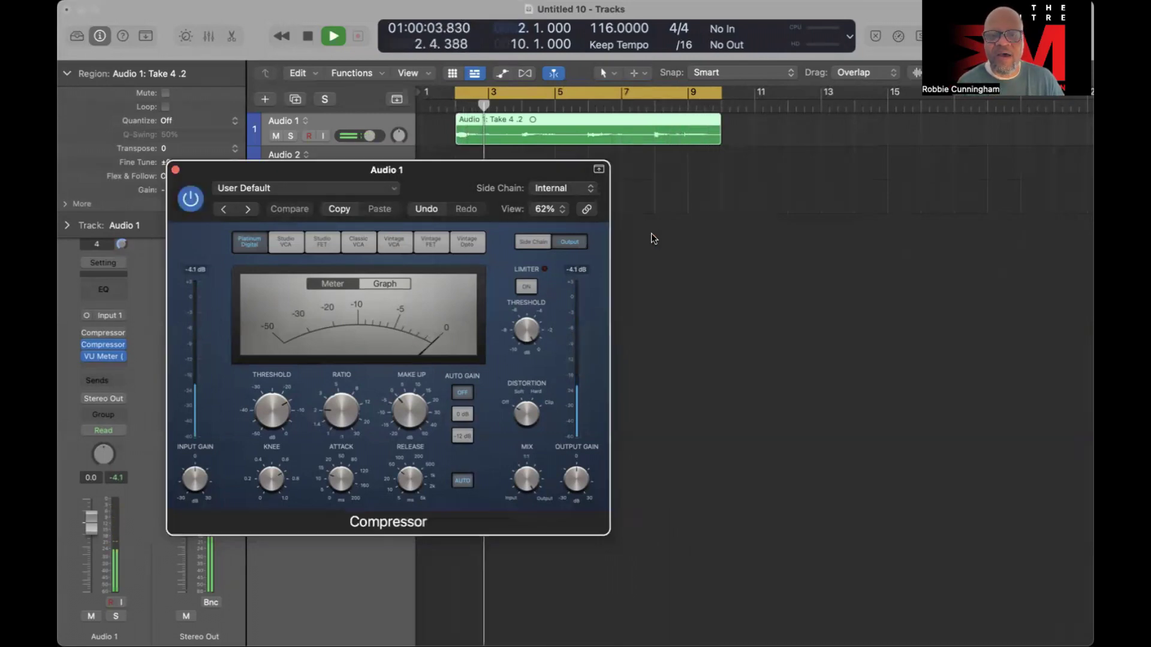
pyautogui.click(175, 171)
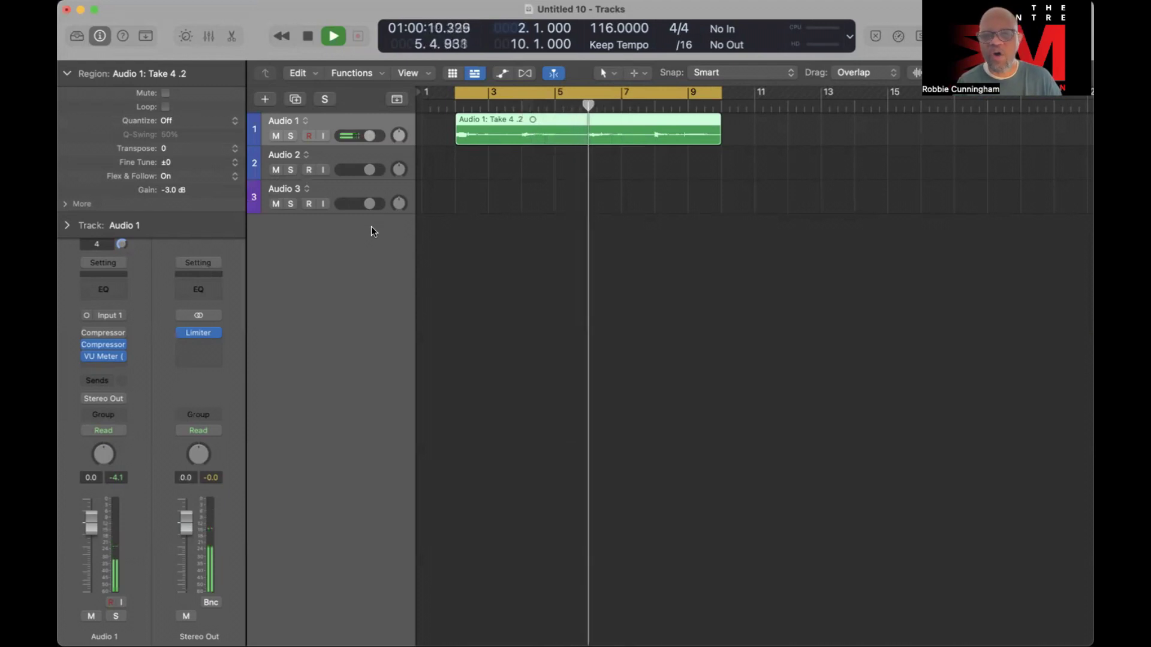
pyautogui.press('space')
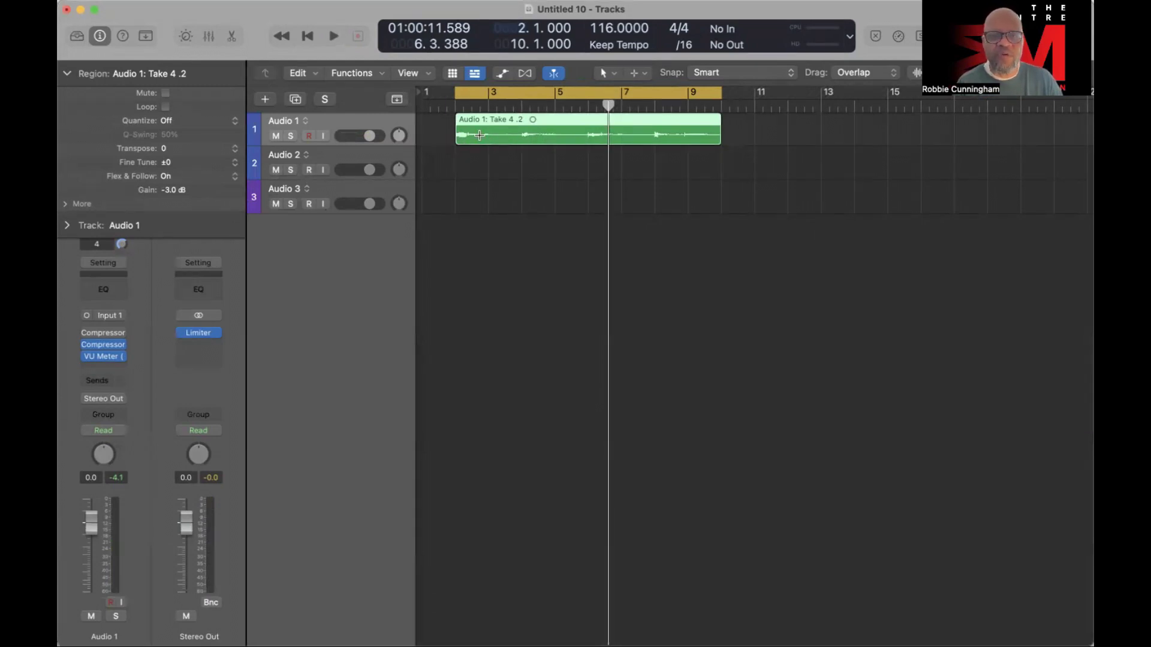
# Split the Audio 1 region around bar 4 and set the gain of its first part to -4.1 dB.
pyautogui.hotkey('shift', 'space')
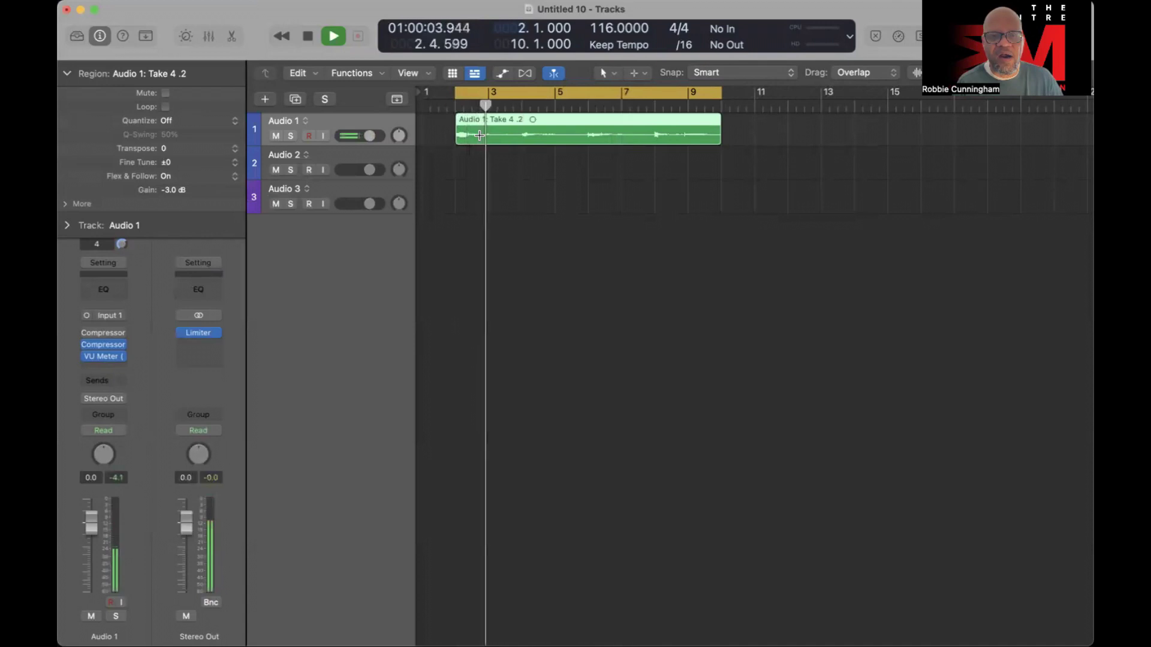
pyautogui.press('space')
pyautogui.press('super+shift+a')
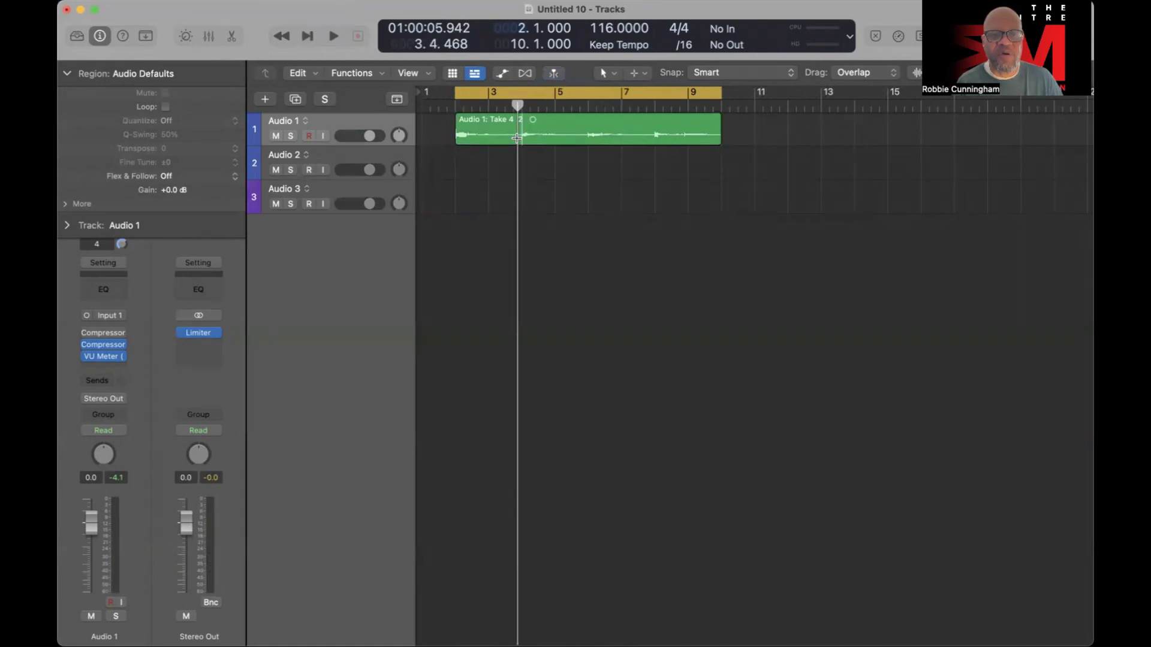
pyautogui.press('super+t')
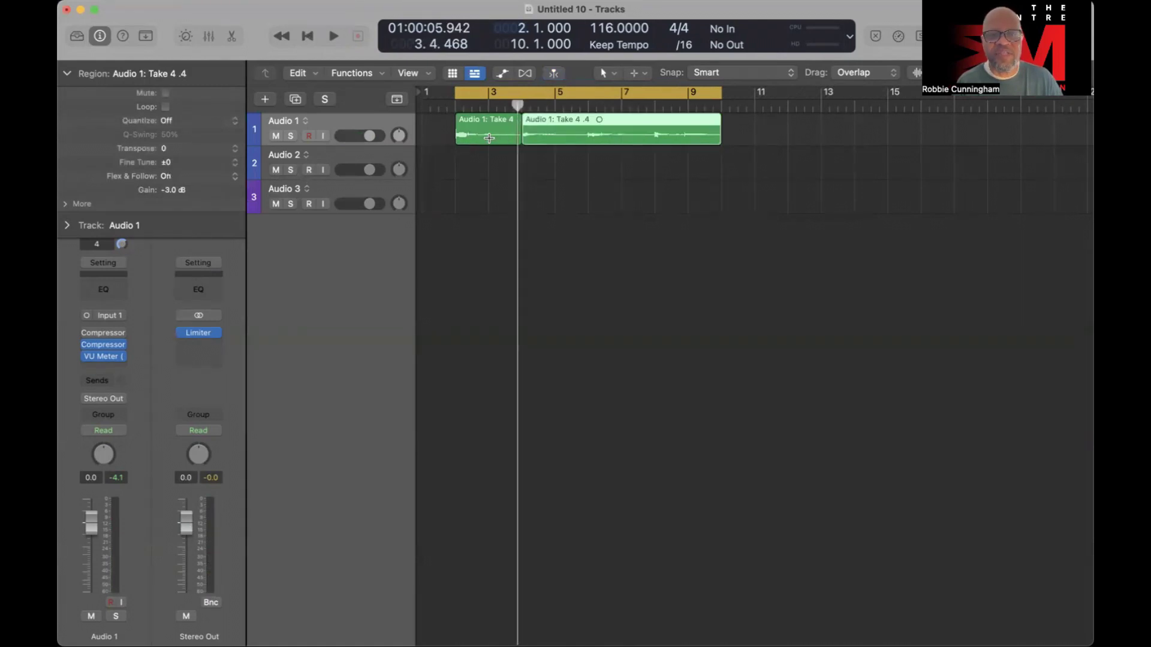
pyautogui.click(483, 119)
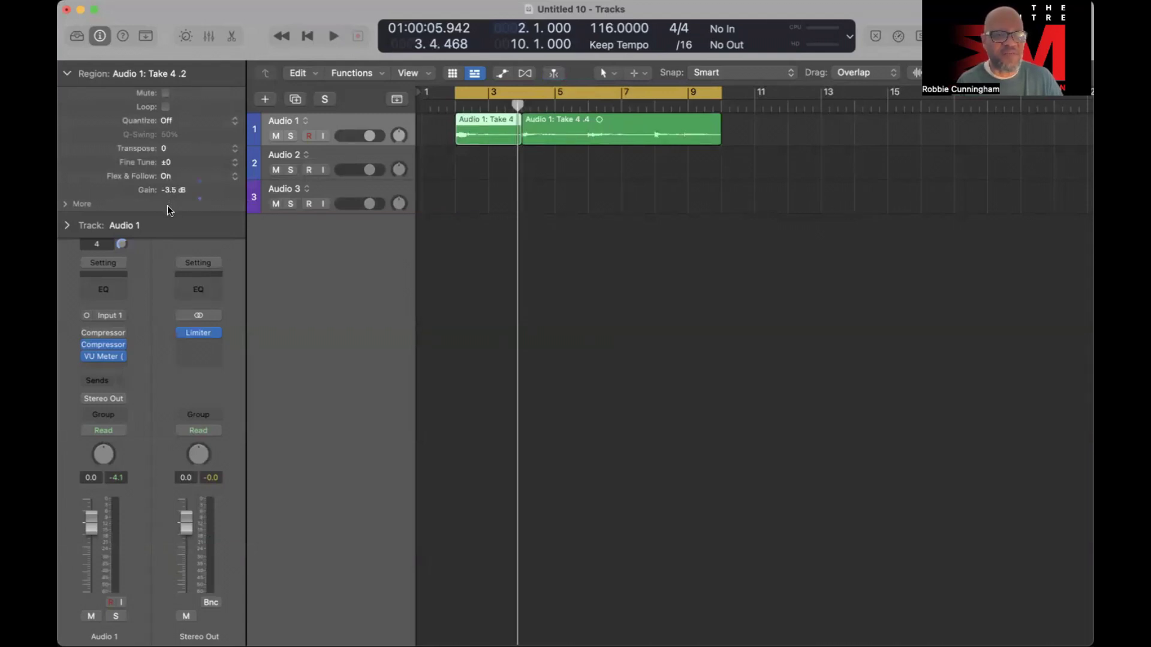
pyautogui.moveTo(167, 212); pyautogui.dragTo(168, 222)
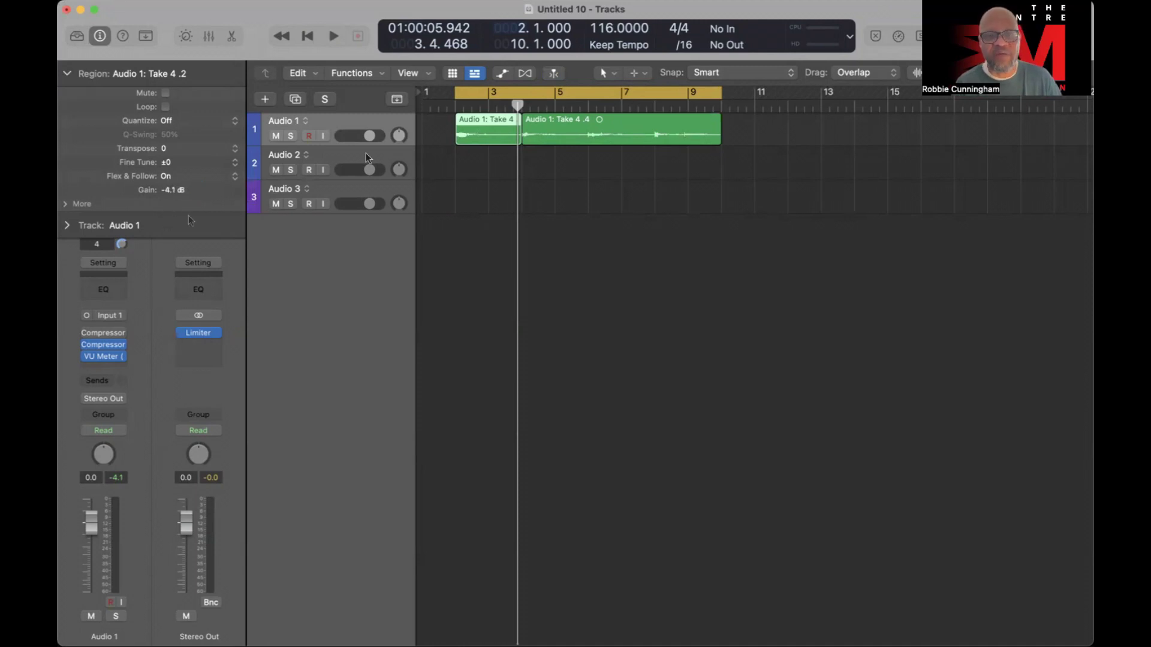
# Play Audio 1 from bar 2 and check the adjusted first part's level on the VU Meter.
pyautogui.click(455, 106)
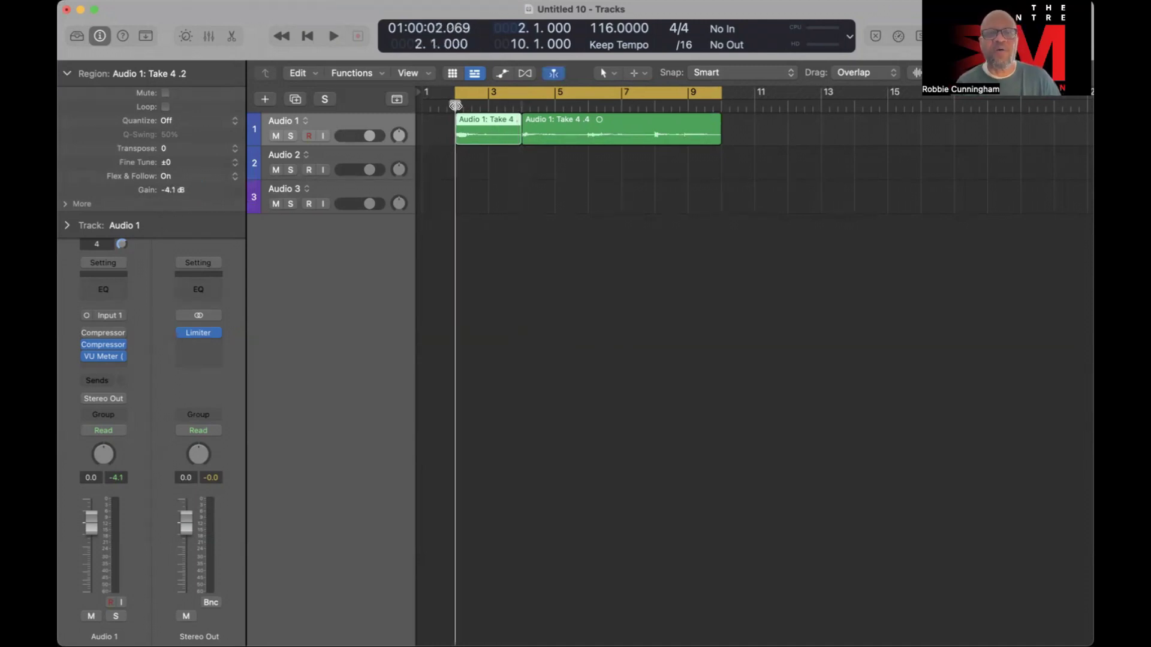
pyautogui.press('space')
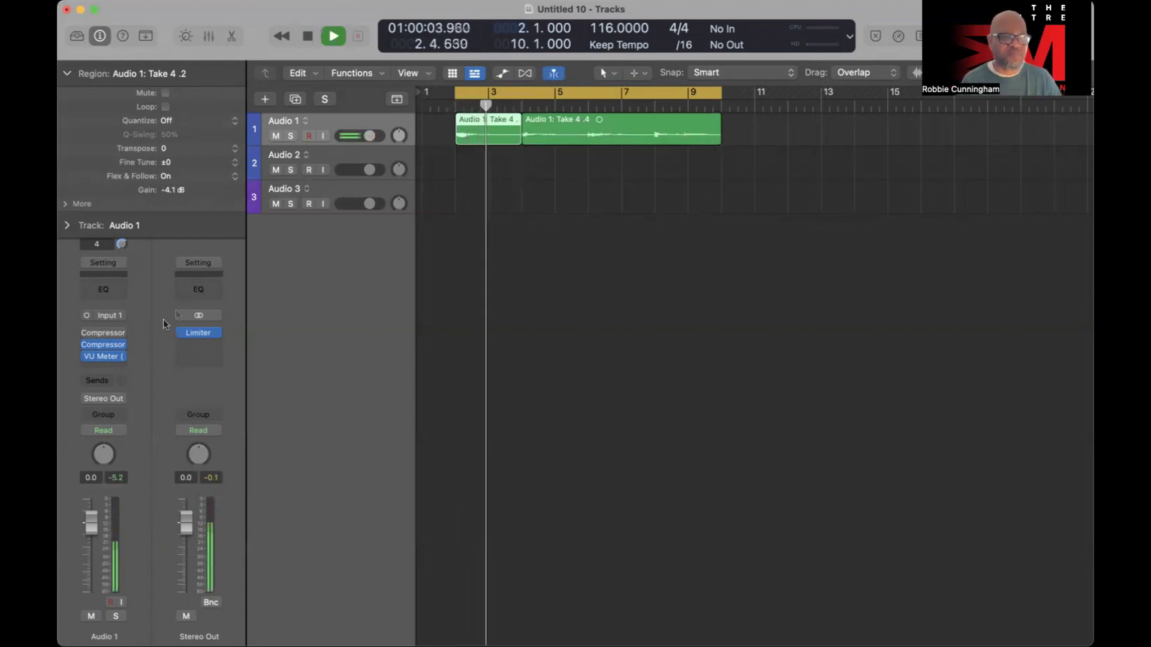
pyautogui.click(104, 355)
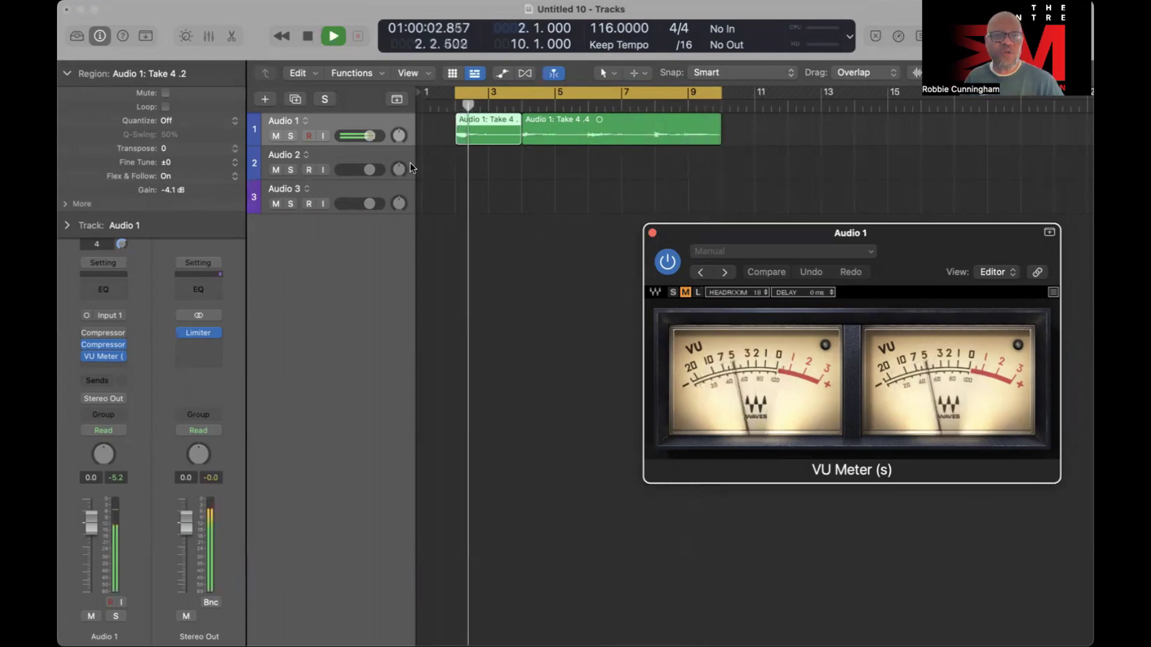
pyautogui.click(331, 36)
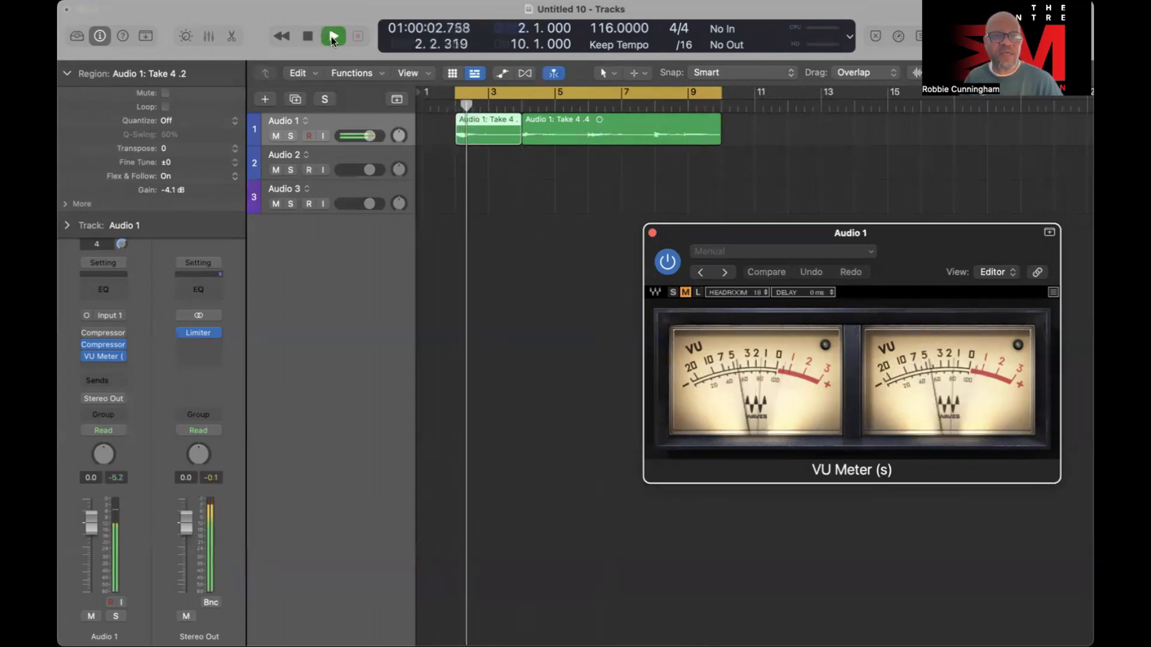
pyautogui.click(307, 36)
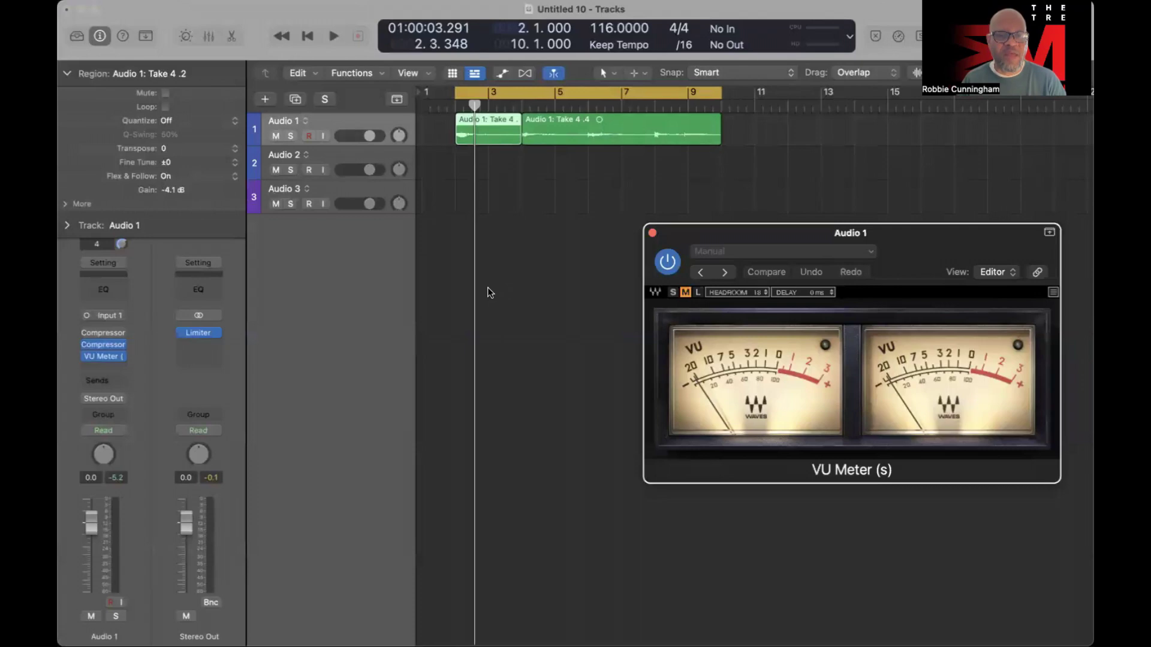
# Resume playback and add a Channel EQ to the Audio 1 channel strip after the VU Meter.
pyautogui.press('space')
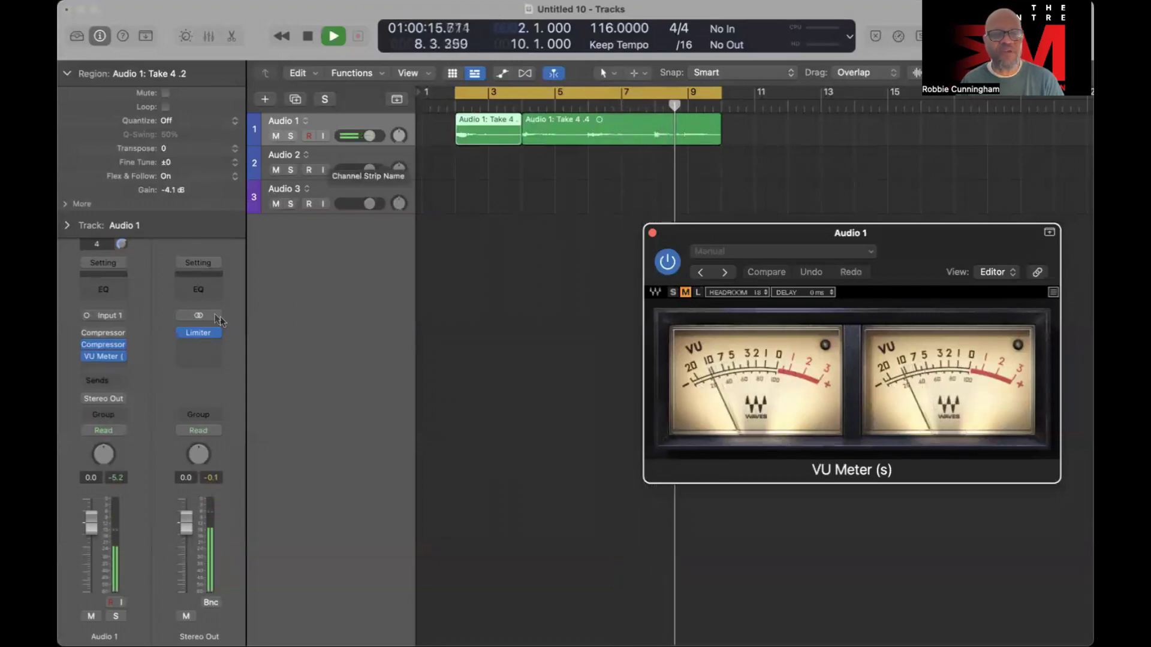
pyautogui.click(122, 355)
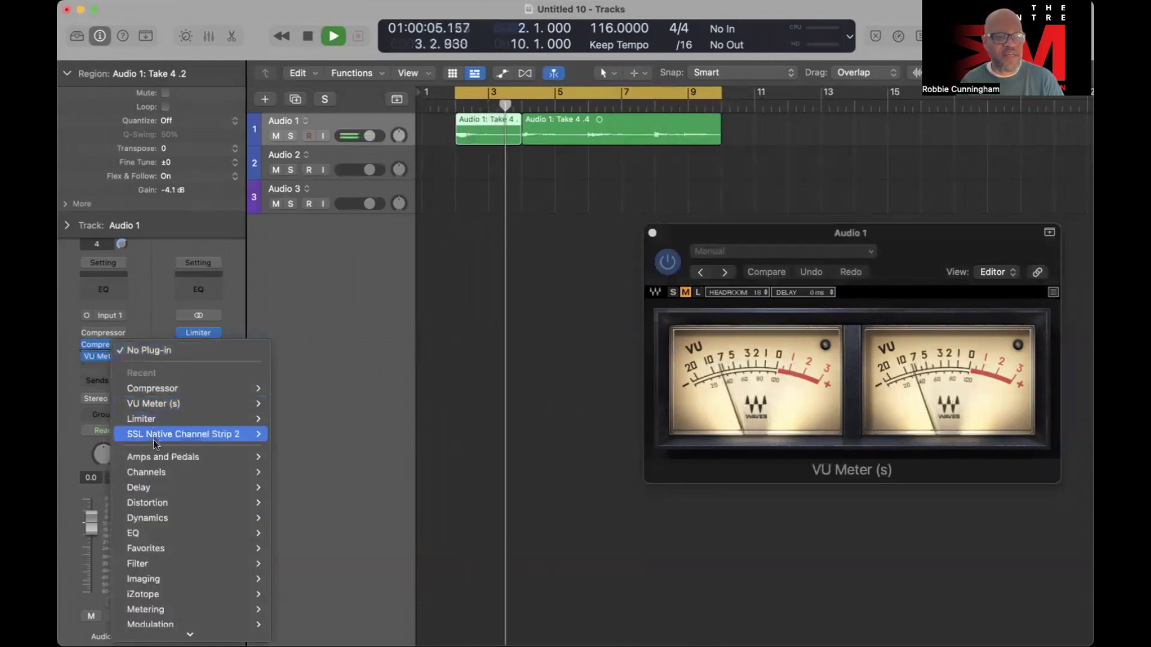
pyautogui.press('Escape')
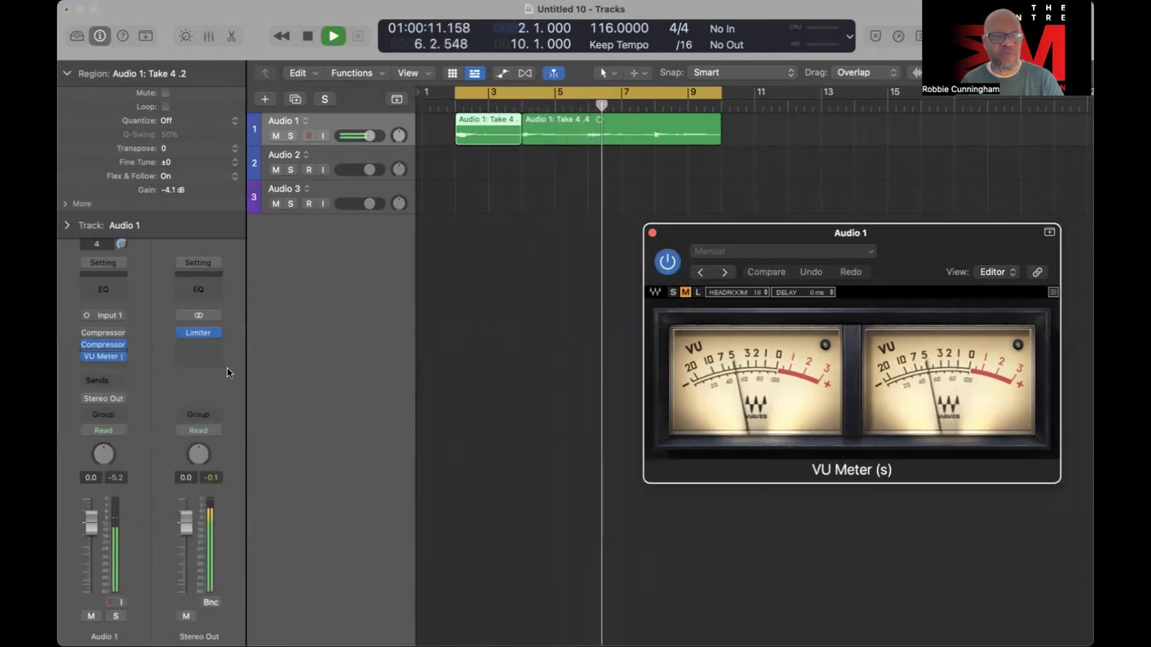
pyautogui.click(110, 293)
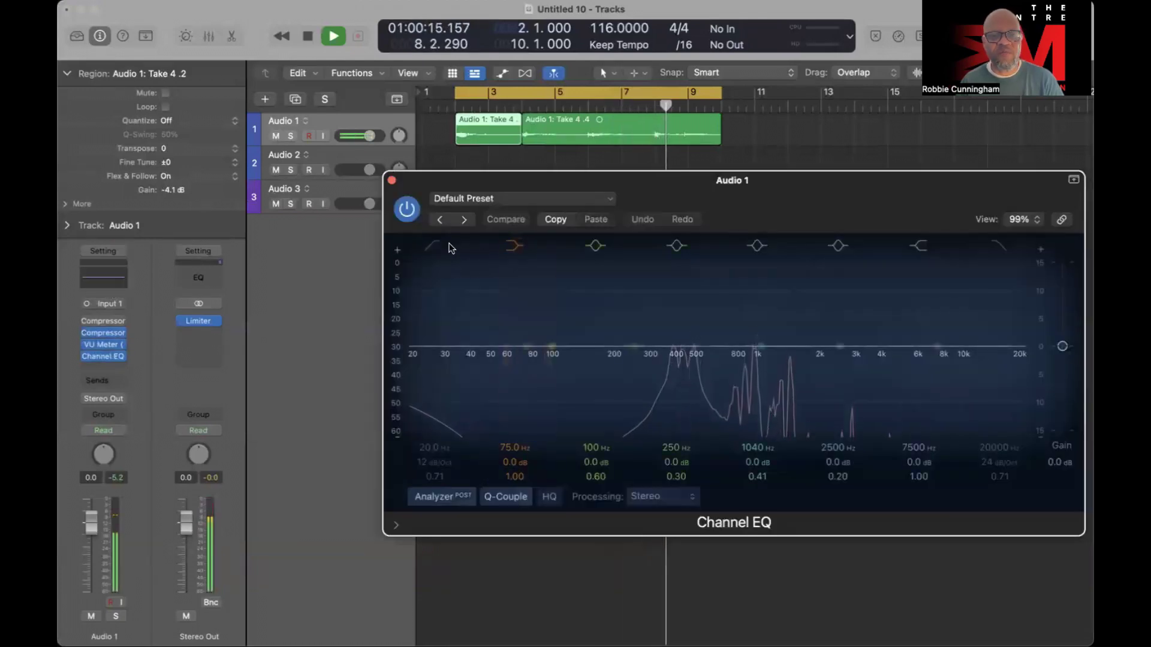
# Enable the Channel EQ low cut at 104 Hz with a 6 dB/Oct slope, and dip the 1040 Hz band to -2.2 dB at 444 Hz.
pyautogui.click(433, 246)
pyautogui.moveTo(408, 366); pyautogui.dragTo(553, 358)
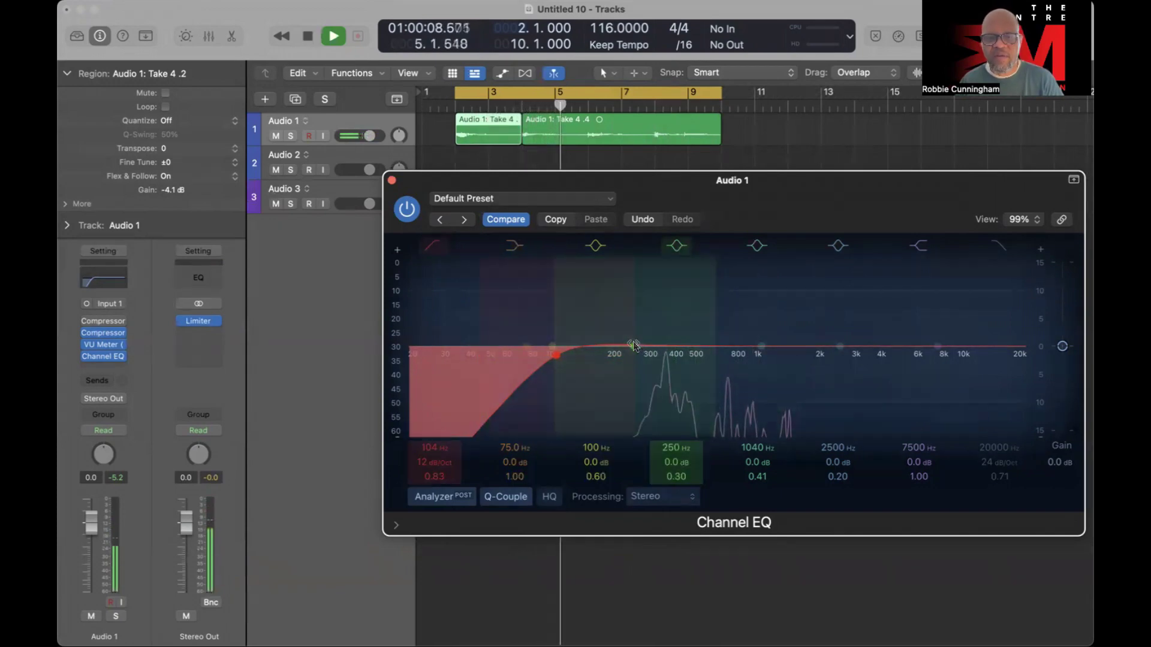
pyautogui.moveTo(763, 351); pyautogui.dragTo(687, 364)
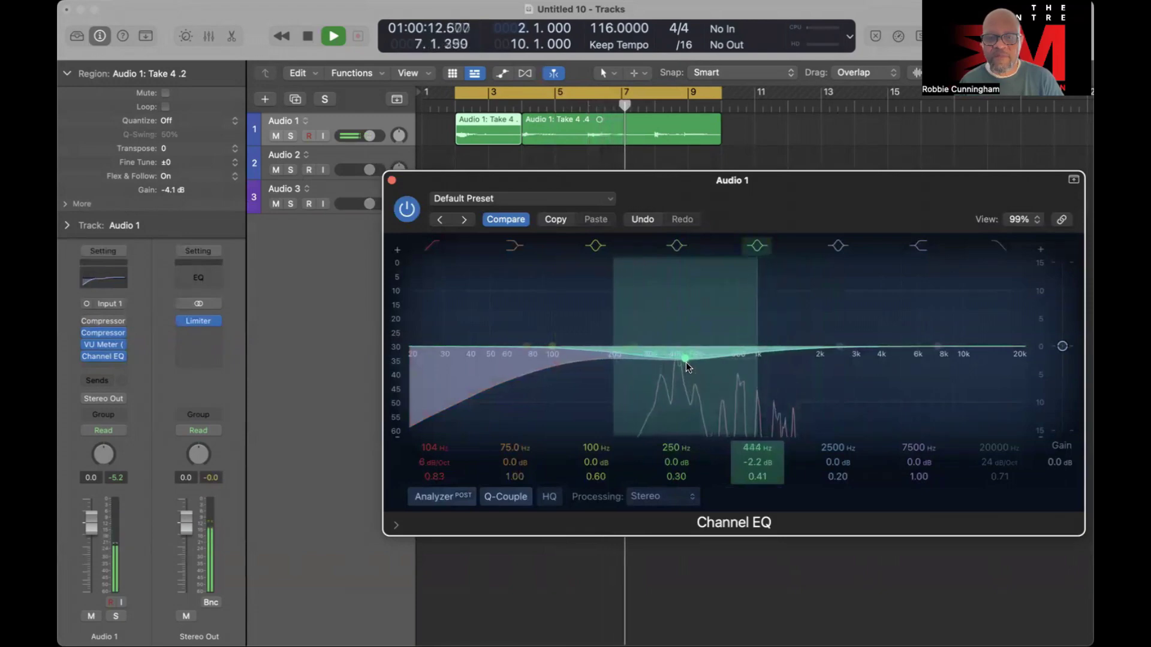
pyautogui.click(392, 180)
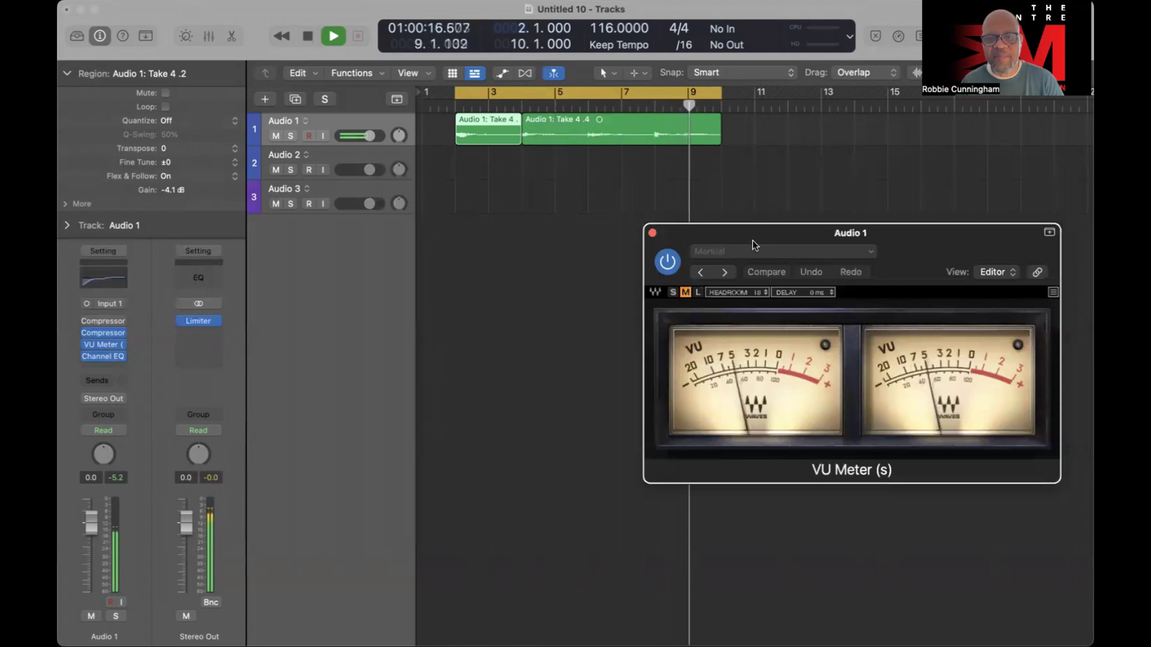
# Reorder the Audio 1 inserts so the Channel EQ directly follows the second Compressor and the VU Meter comes last, leaving no empty slot.
pyautogui.moveTo(761, 237); pyautogui.dragTo(789, 200)
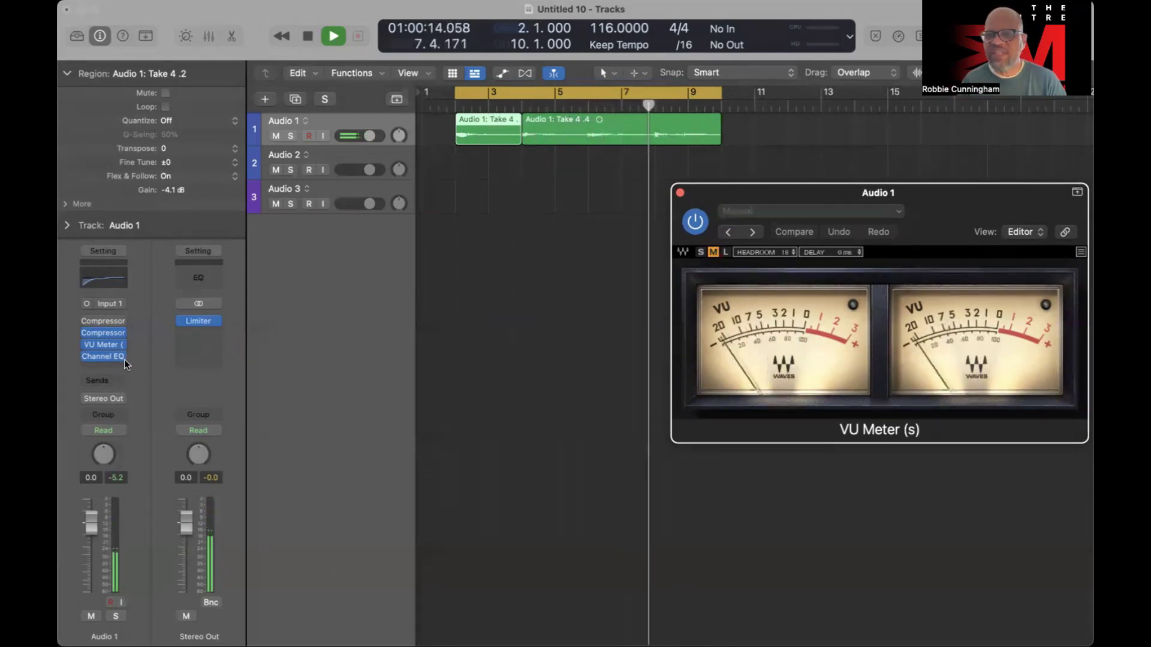
pyautogui.moveTo(109, 343)
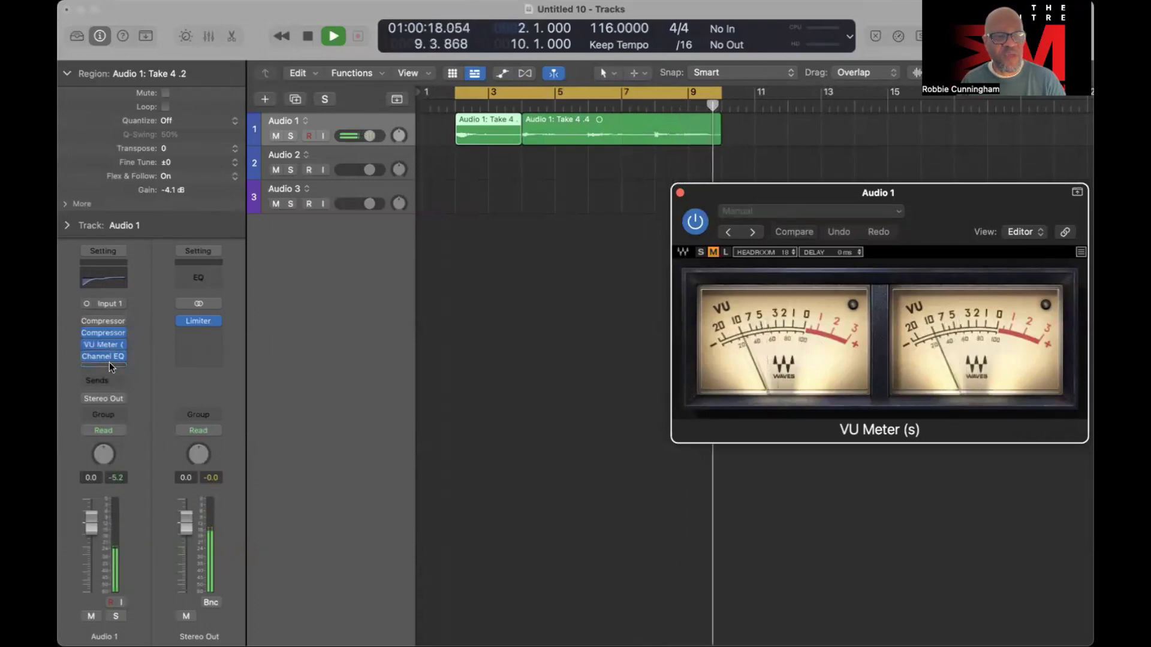
pyautogui.moveTo(109, 362); pyautogui.dragTo(109, 362)
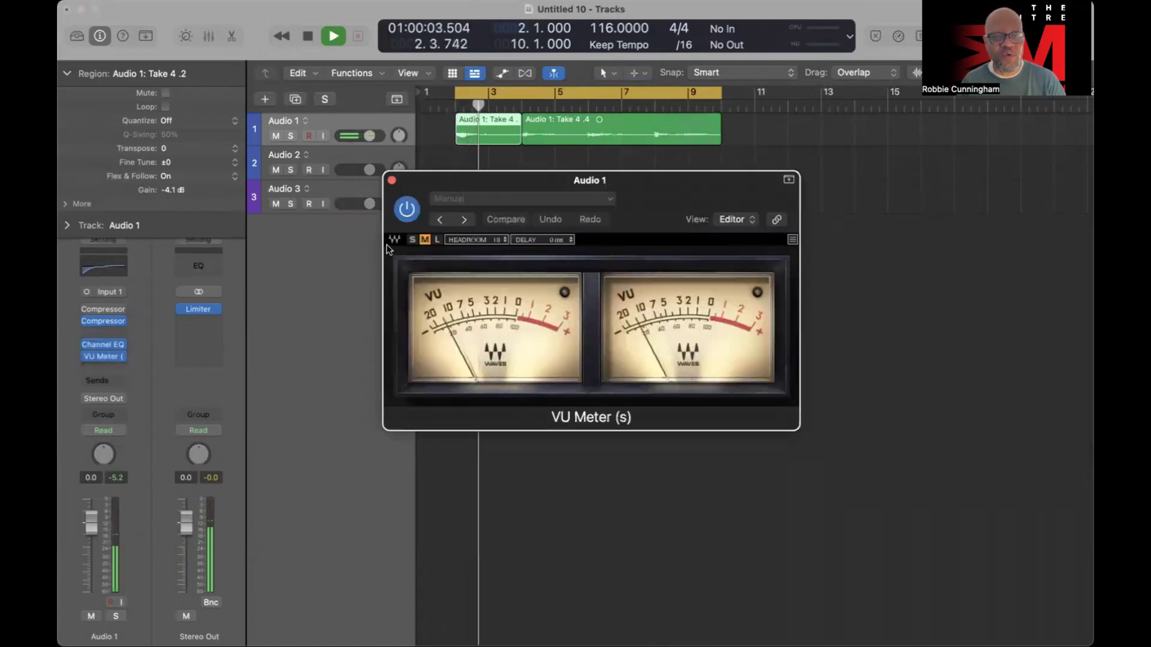
pyautogui.moveTo(439, 184); pyautogui.dragTo(632, 268)
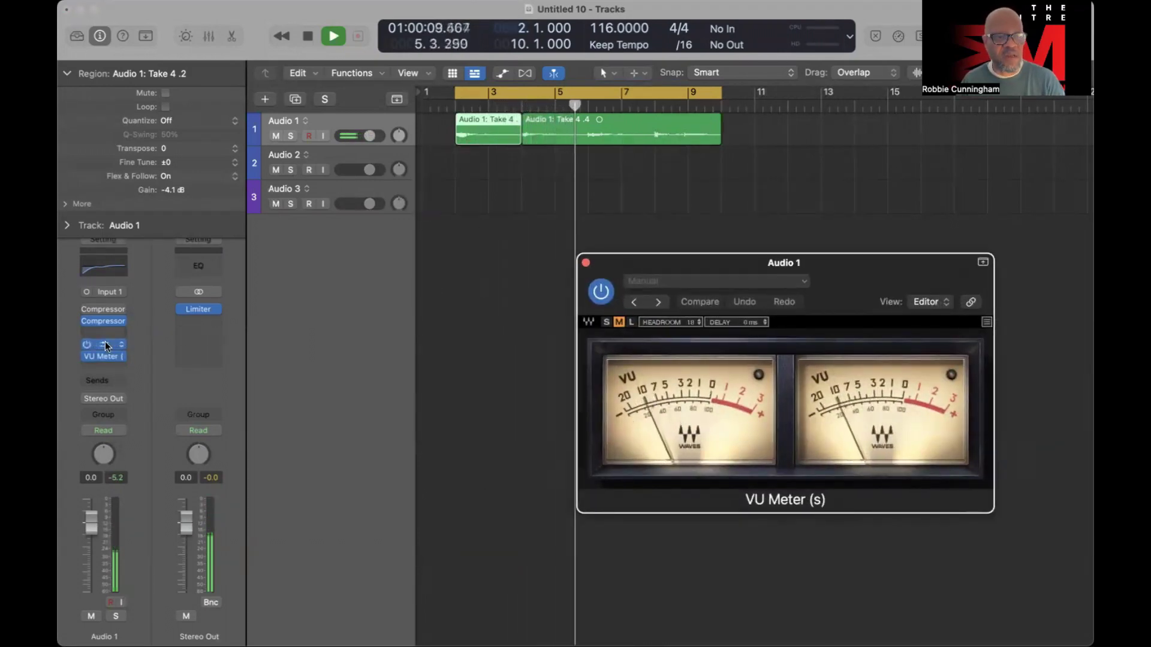
pyautogui.moveTo(106, 345); pyautogui.dragTo(105, 331)
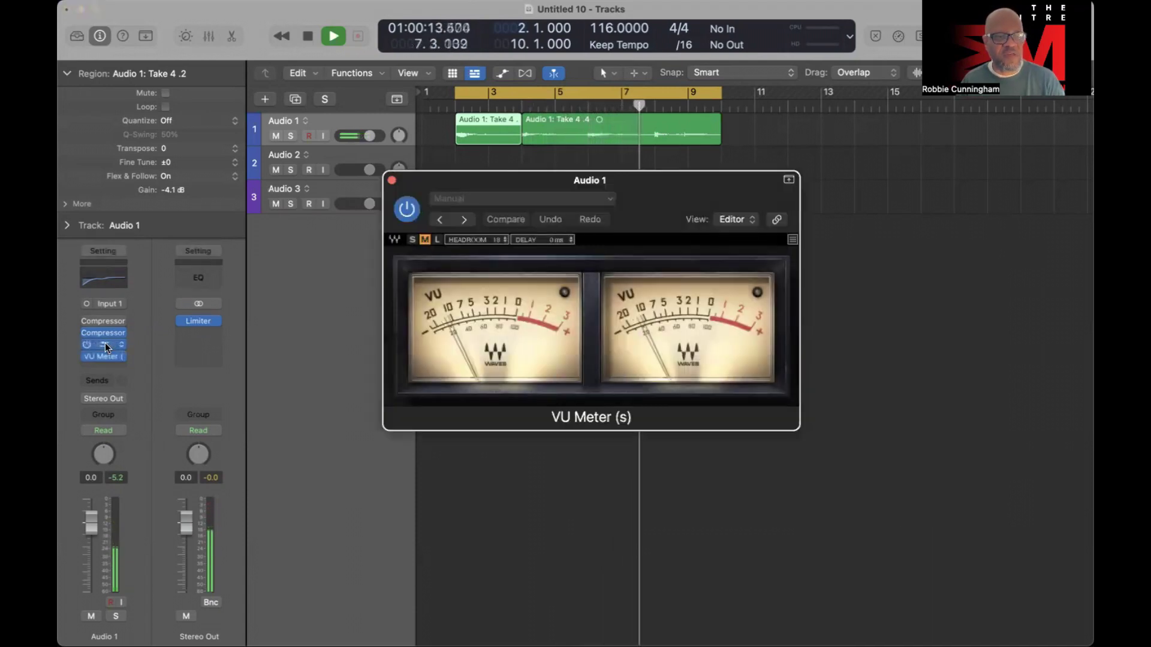
pyautogui.click(391, 180)
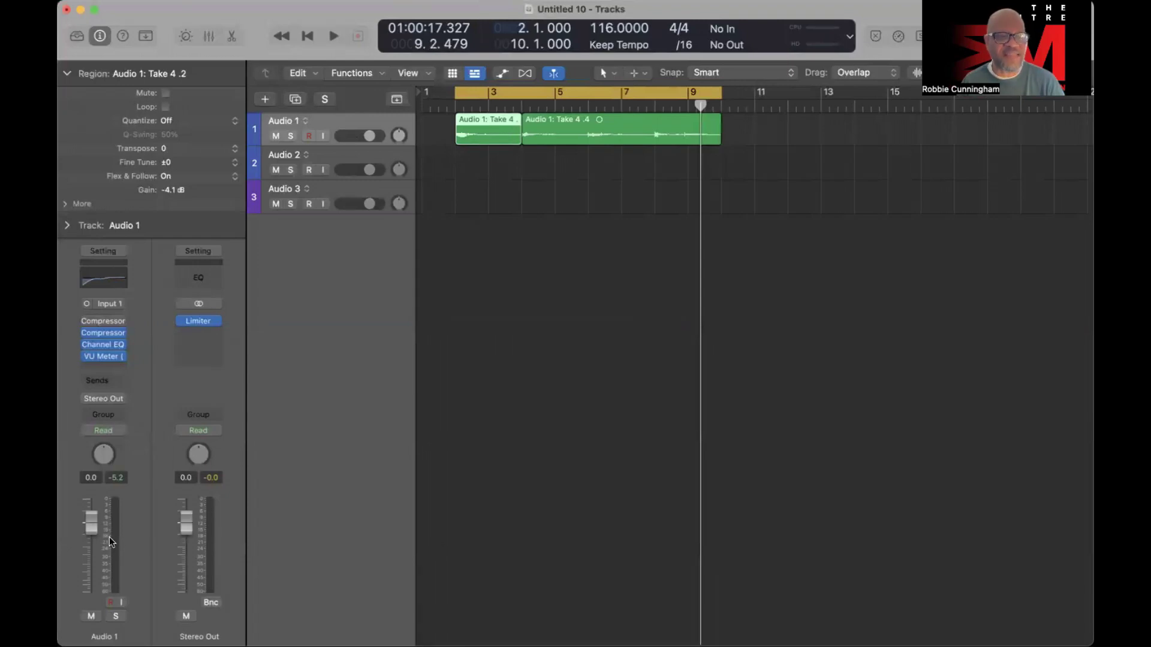
# Reopen the VU Meter at the end of the Audio 1 chain, clear the channel strips' peak level readings, and close the meter.
pyautogui.click(103, 357)
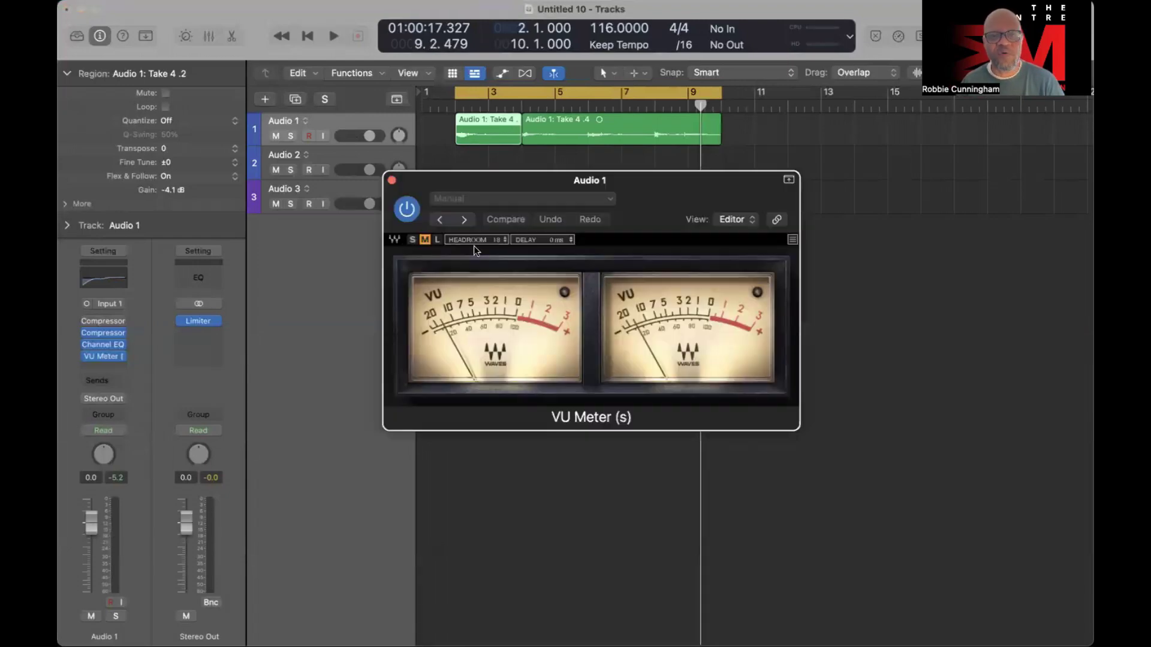
pyautogui.moveTo(491, 184); pyautogui.dragTo(627, 163)
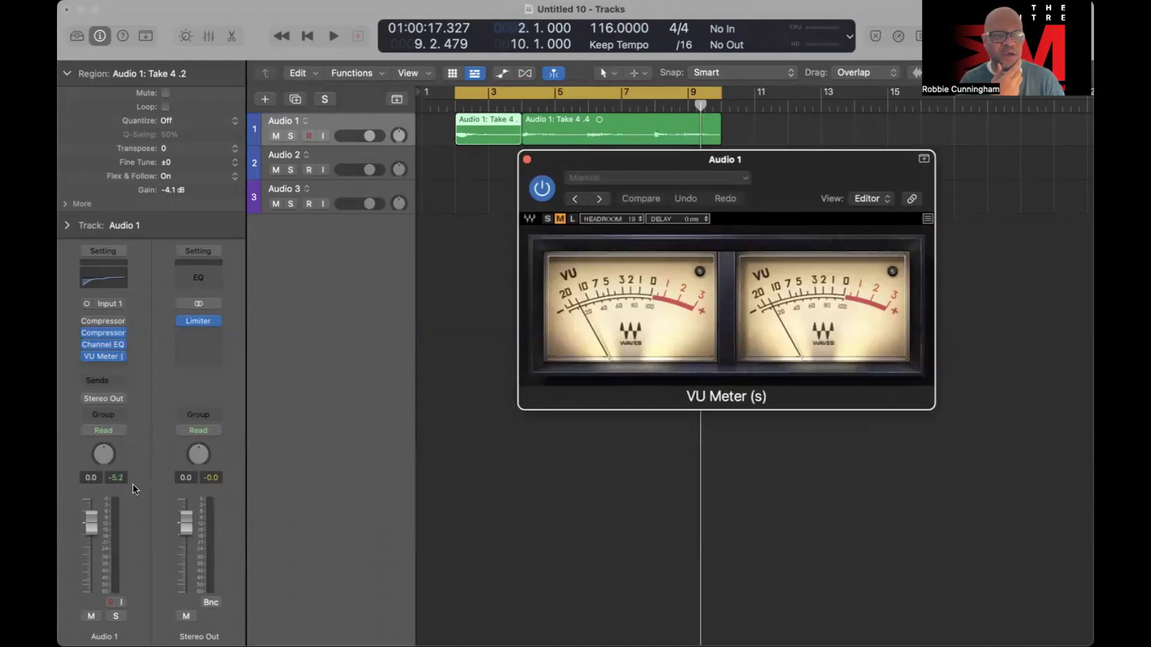
pyautogui.click(115, 478)
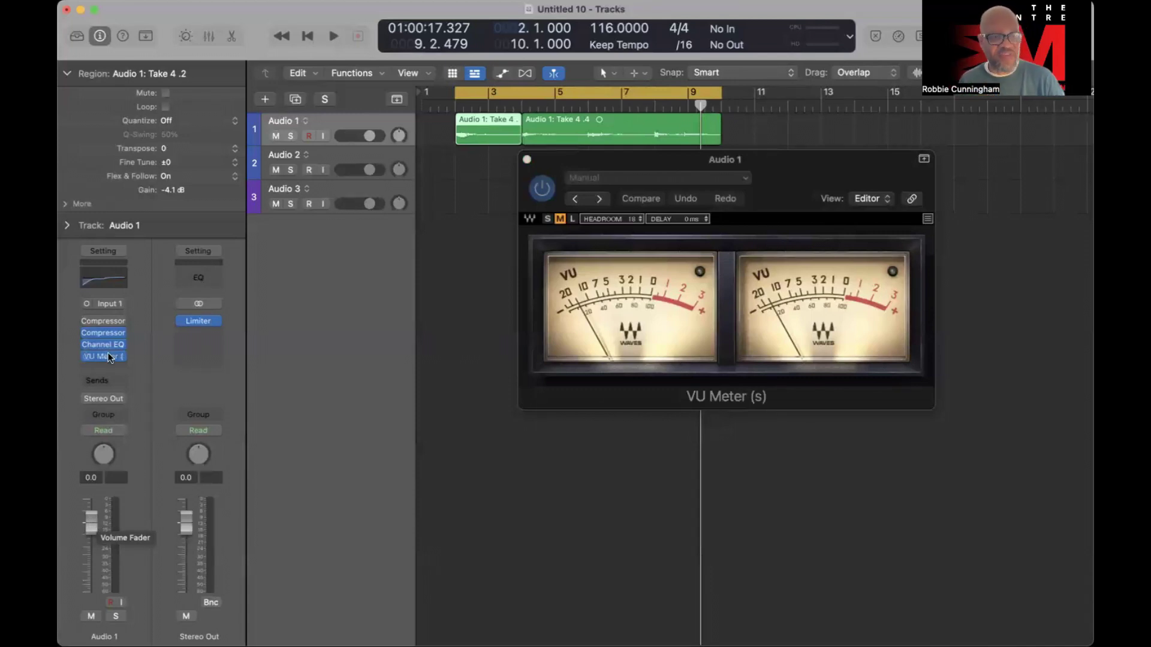
pyautogui.click(92, 523)
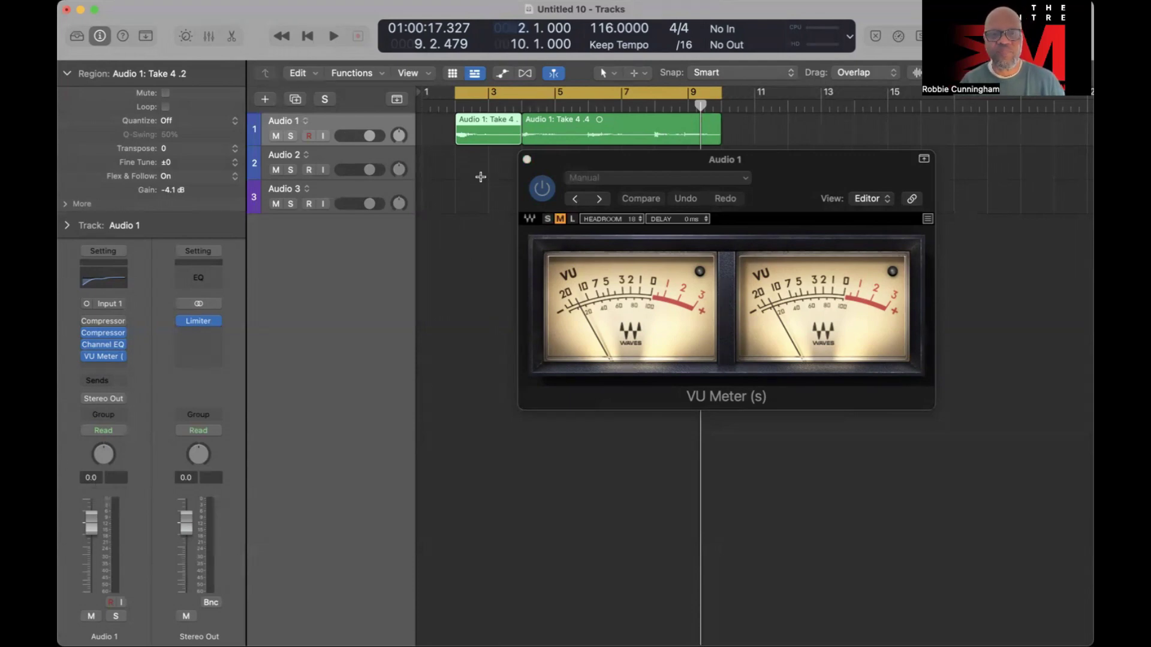
pyautogui.click(526, 160)
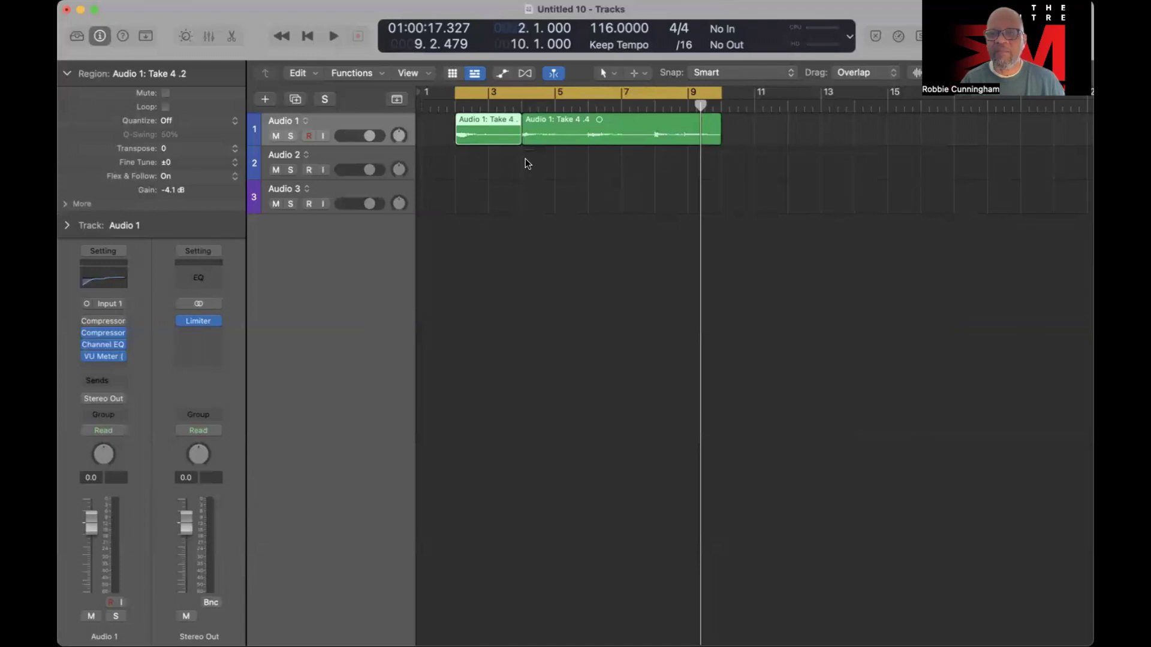